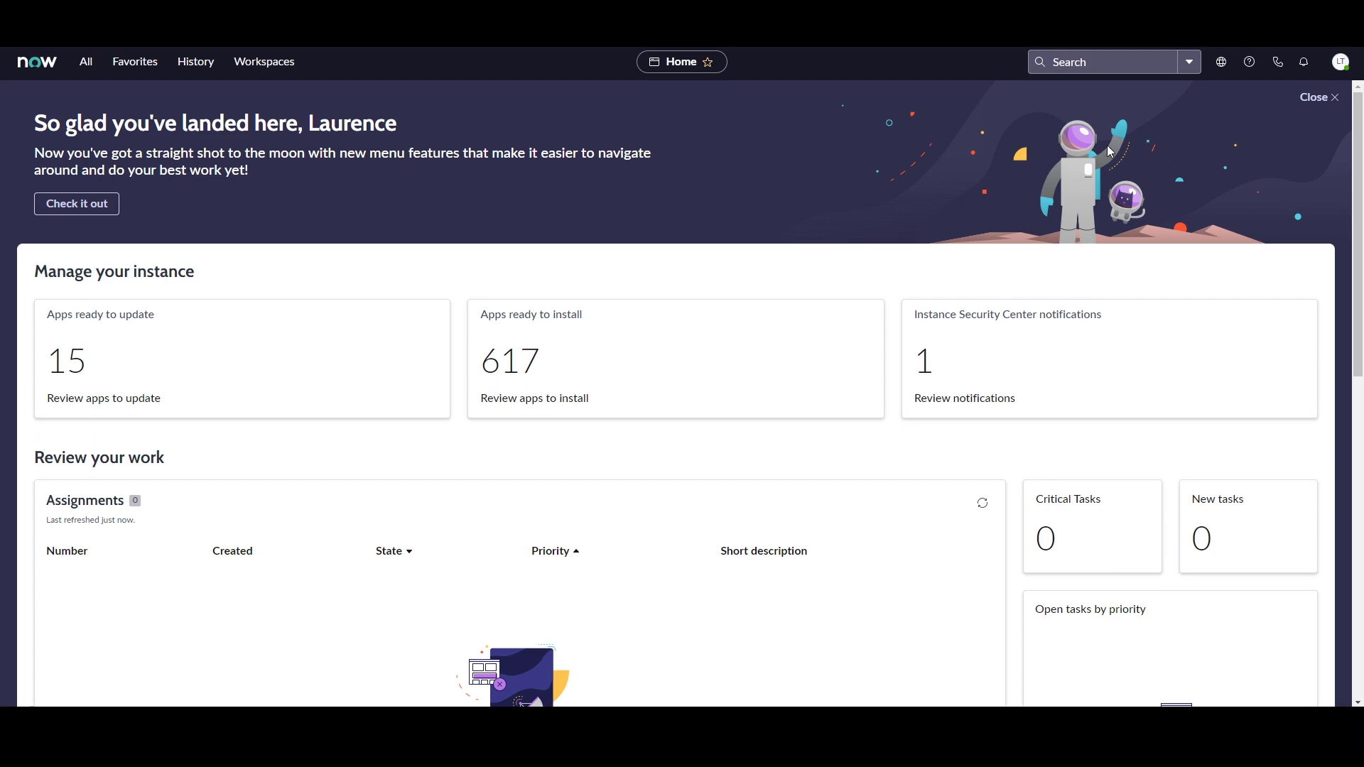
- Open the All applications menu and filter it by Incident
scroll(1050, 174, down, 10)
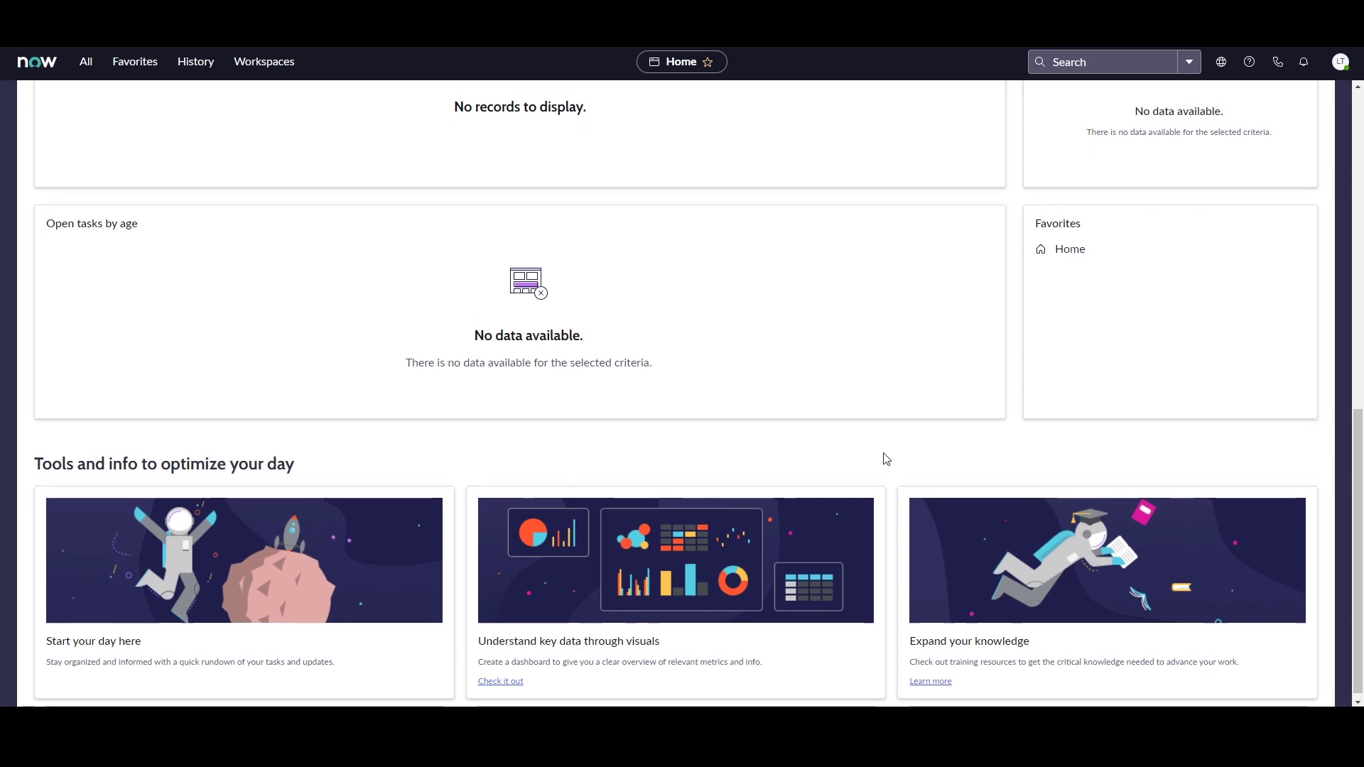
scroll(886, 458, up, 10)
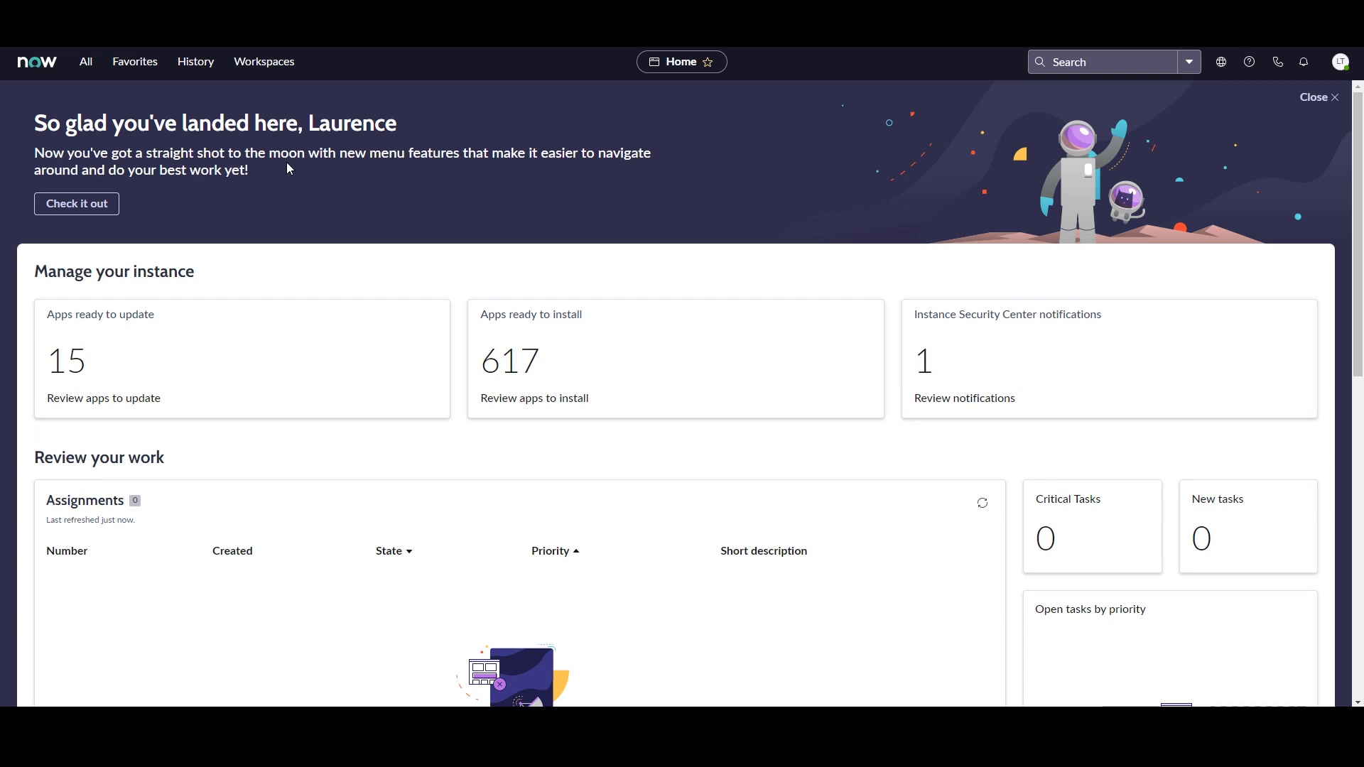
click(98, 74)
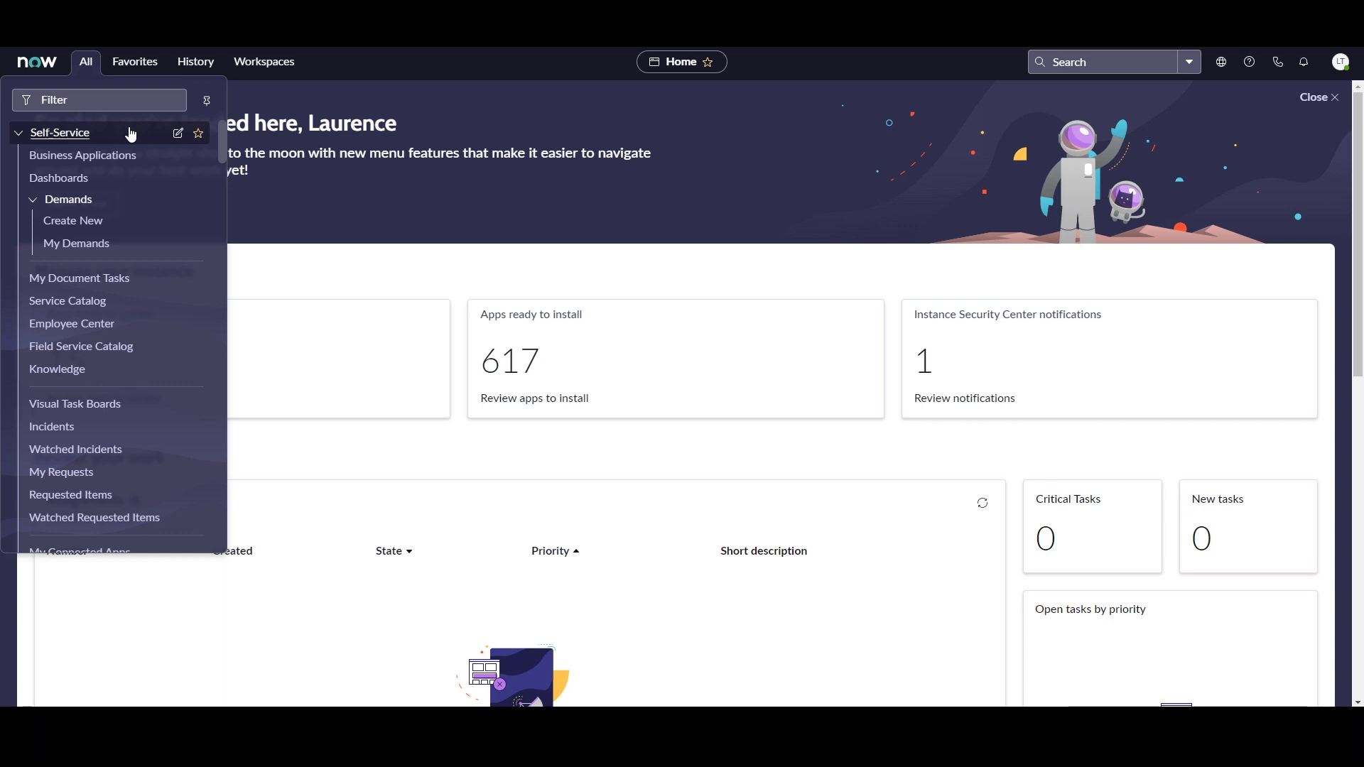
click(98, 100)
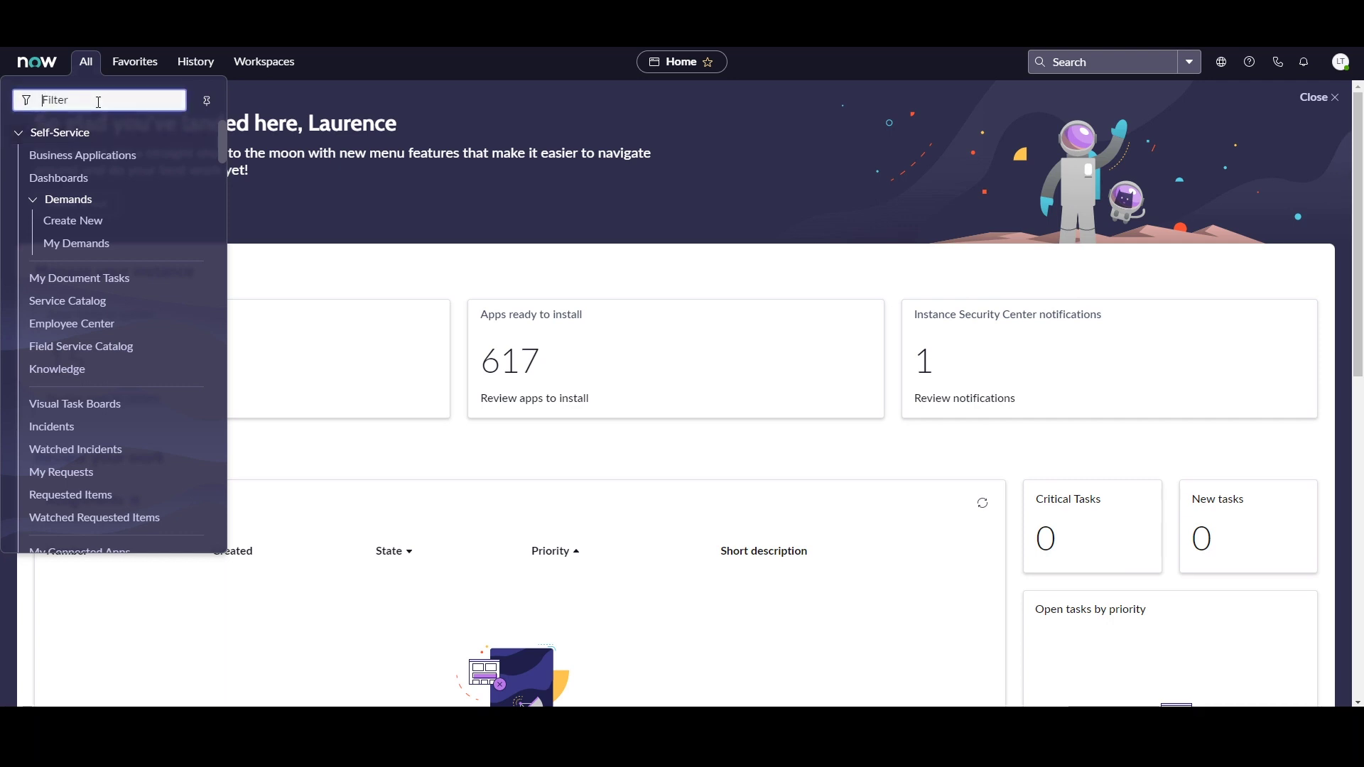
text(Incident)
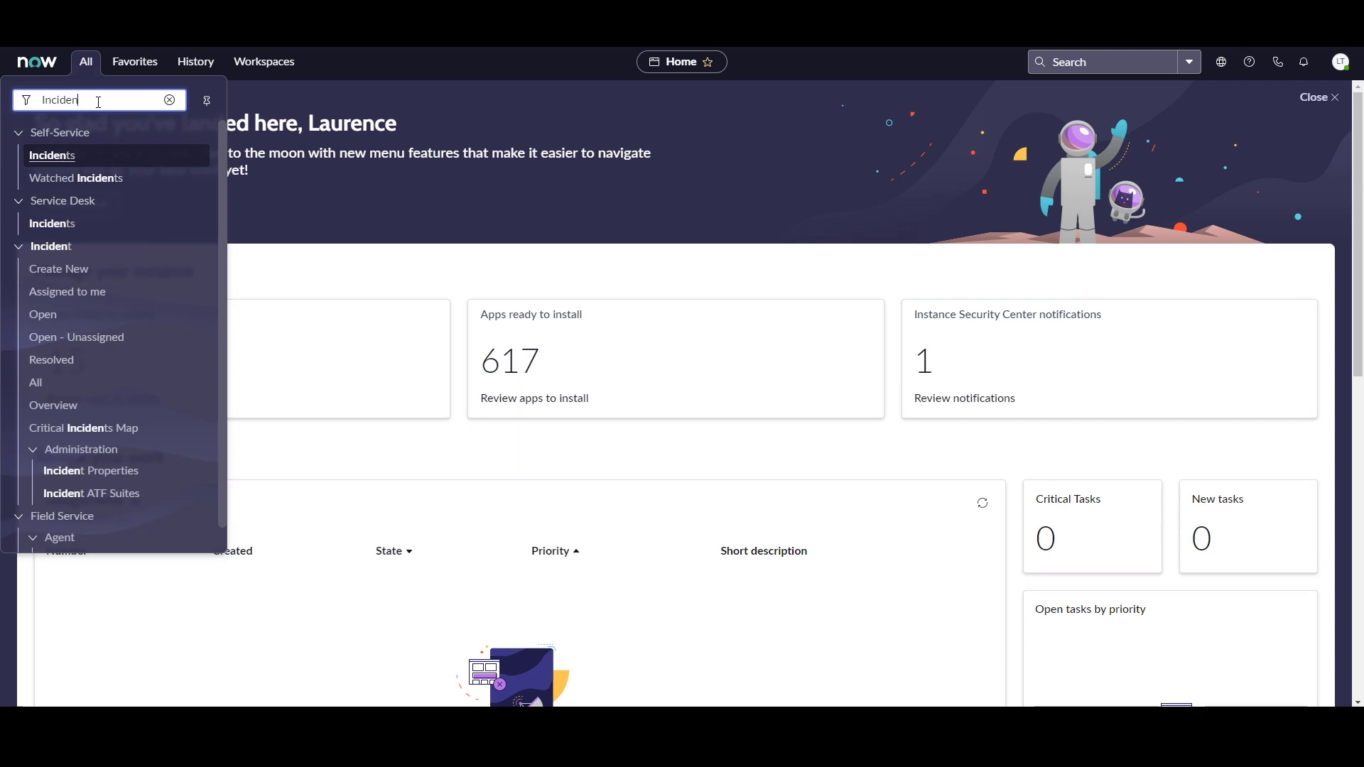
key(ctrl+a)
key(BackSpace)
- Filter the application menu by Asset, then Problem, then clear the filter
text(Asset)
key(ctrl+a)
key(BackSpace)
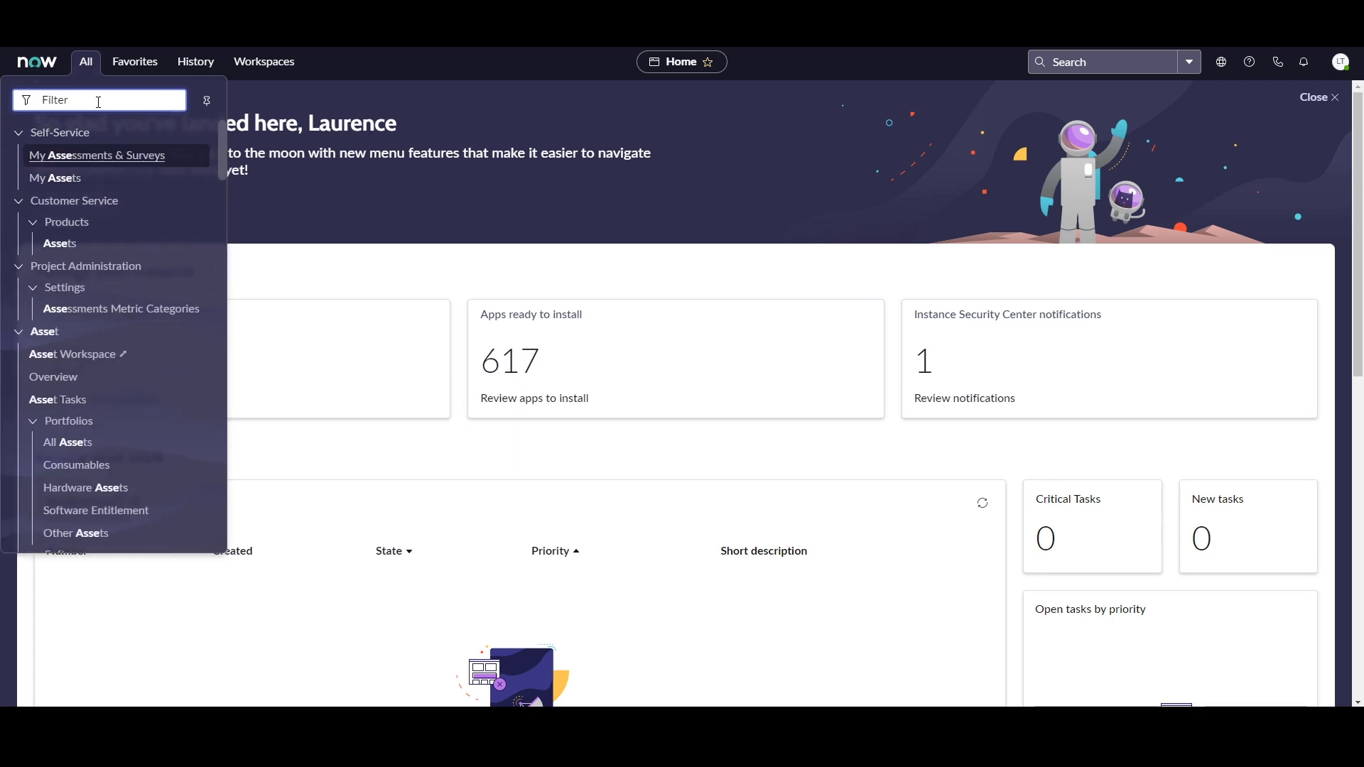
text(Problem)
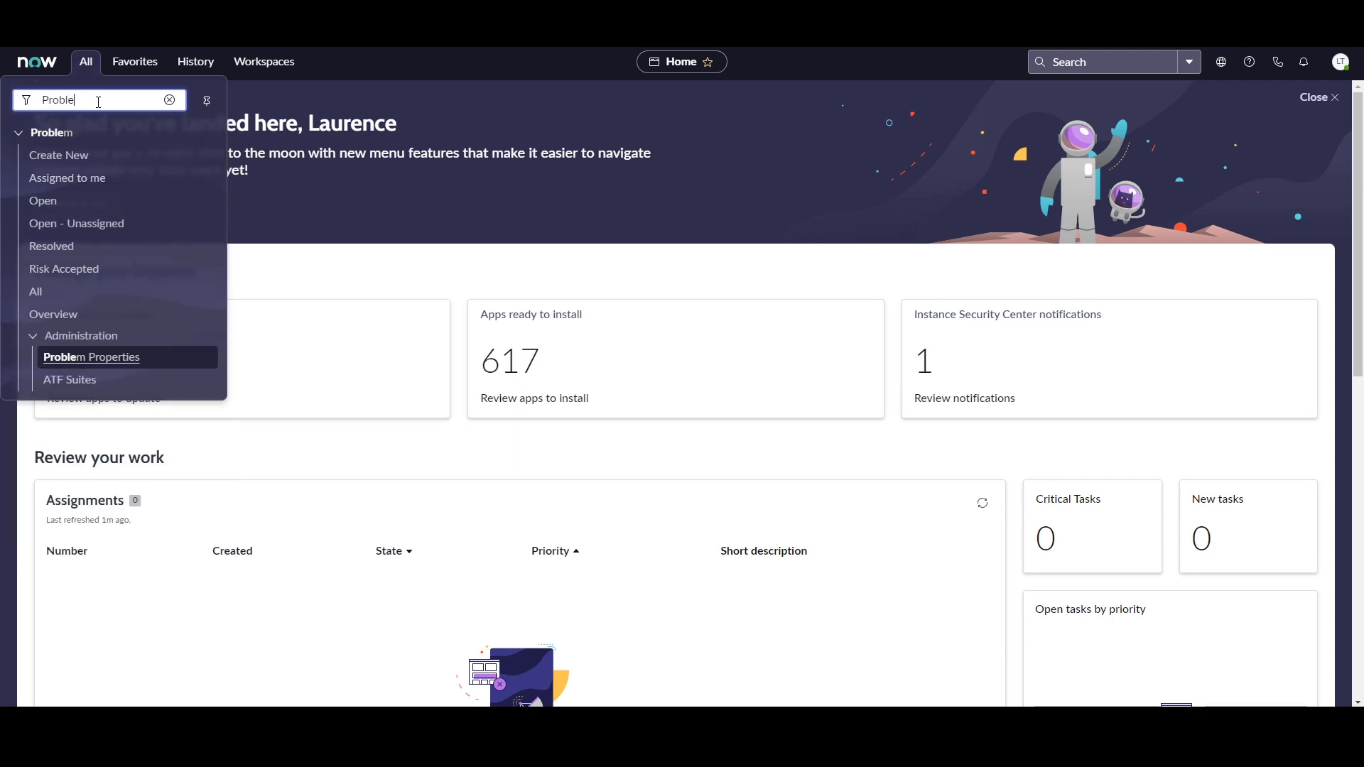
key(ctrl+a)
key(BackSpace)
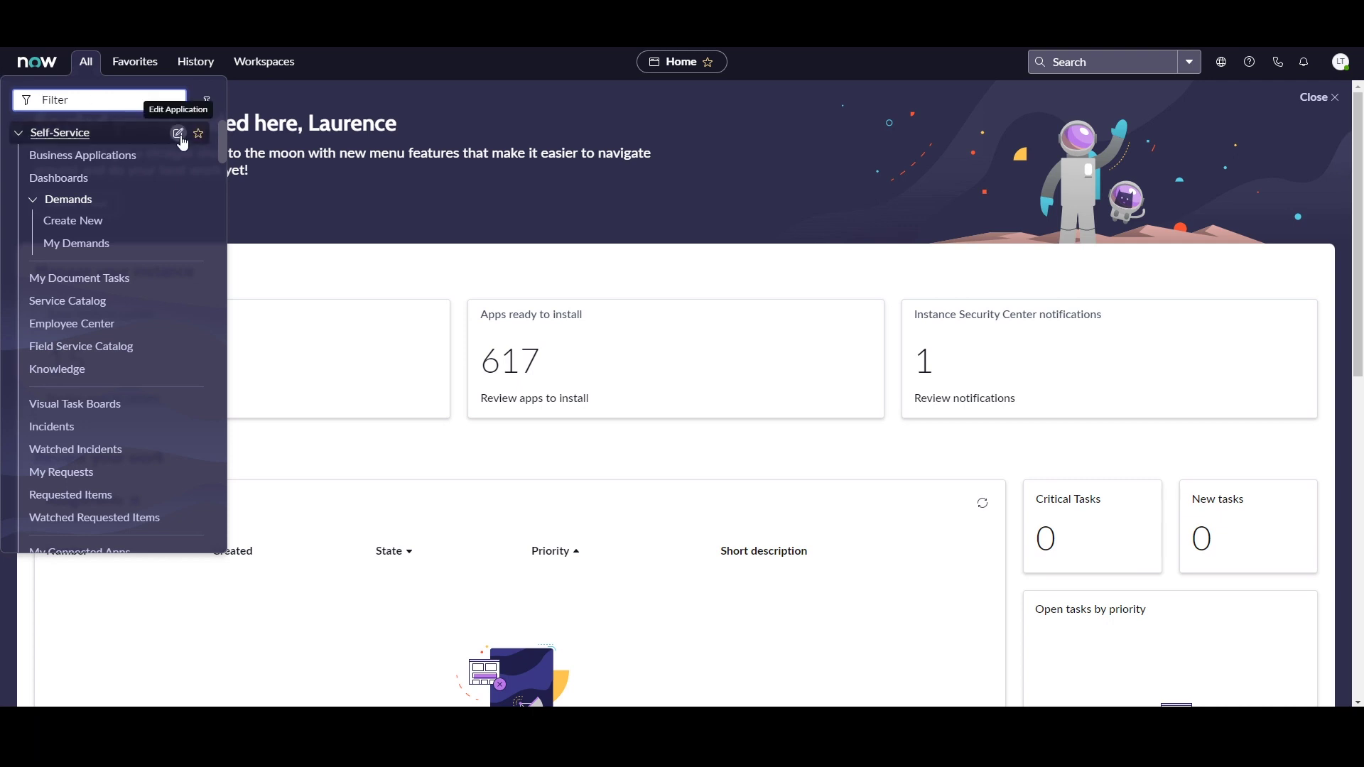
- Browse the Favorites, History and Workspaces lists, then close the workspaces list
click(144, 71)
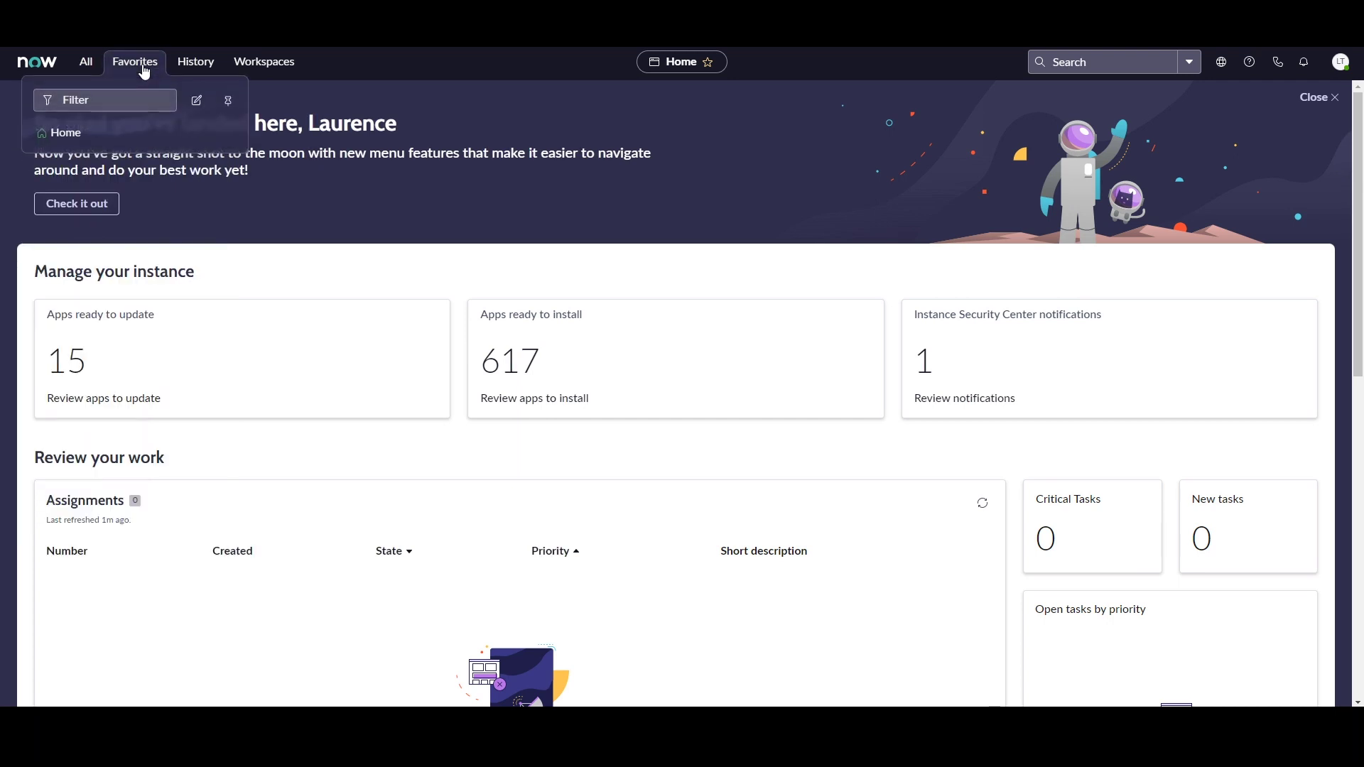
click(191, 67)
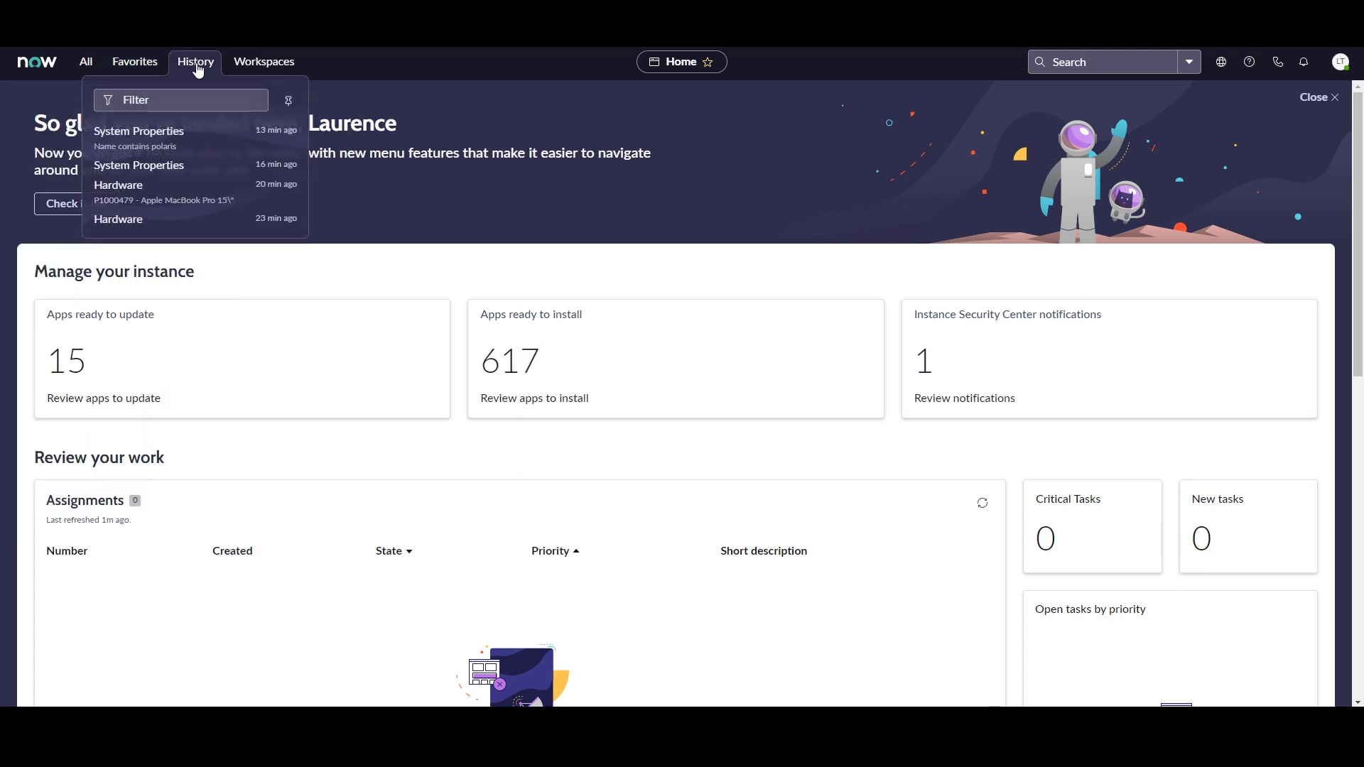
click(246, 68)
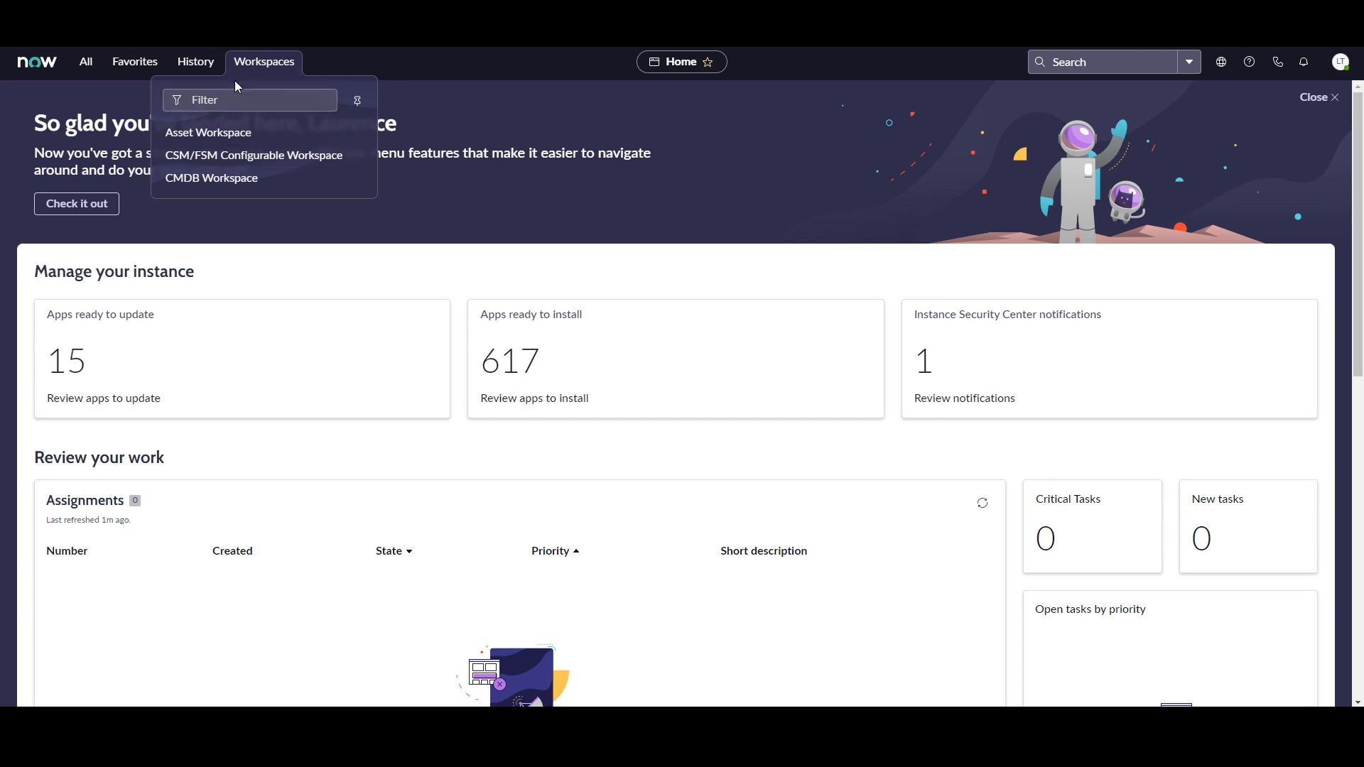
click(446, 108)
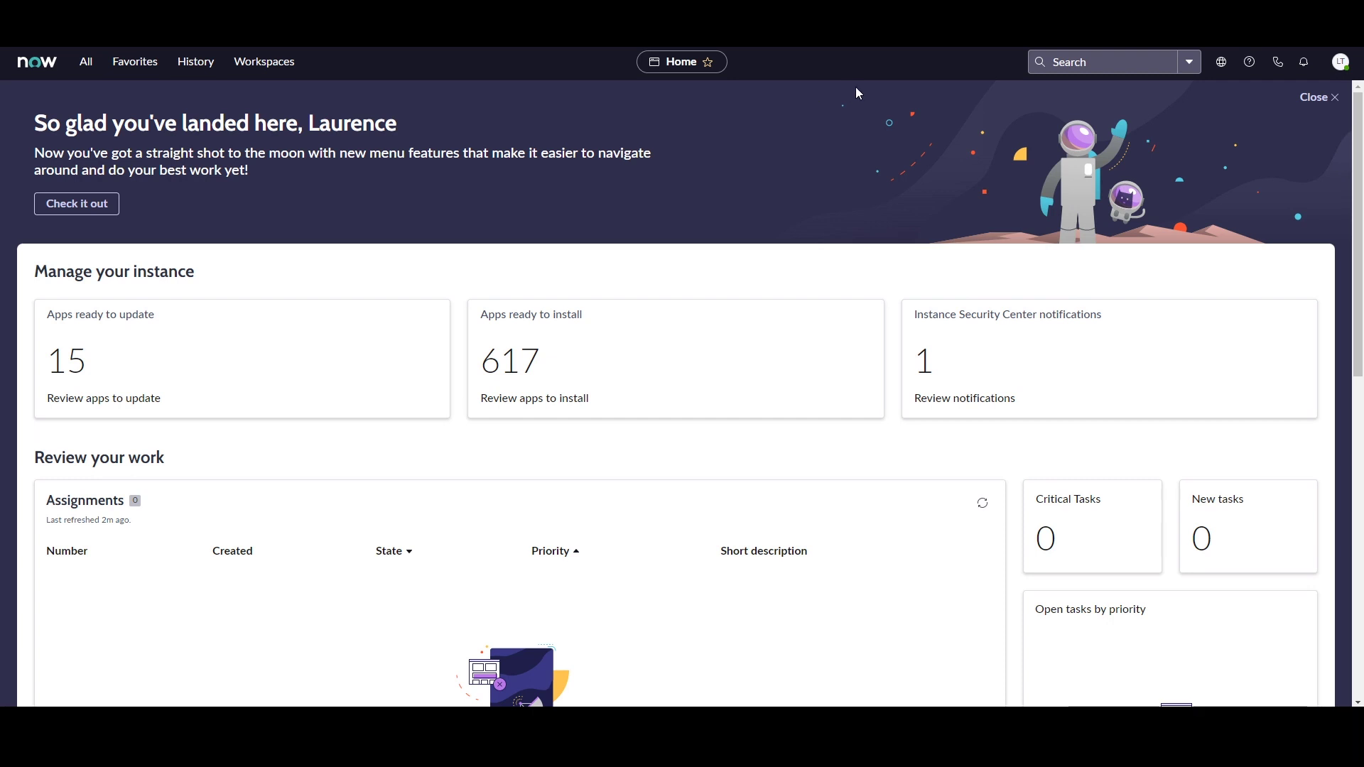
- Run a global search for 'Incident', then view the scope/update set and help panels
click(1128, 59)
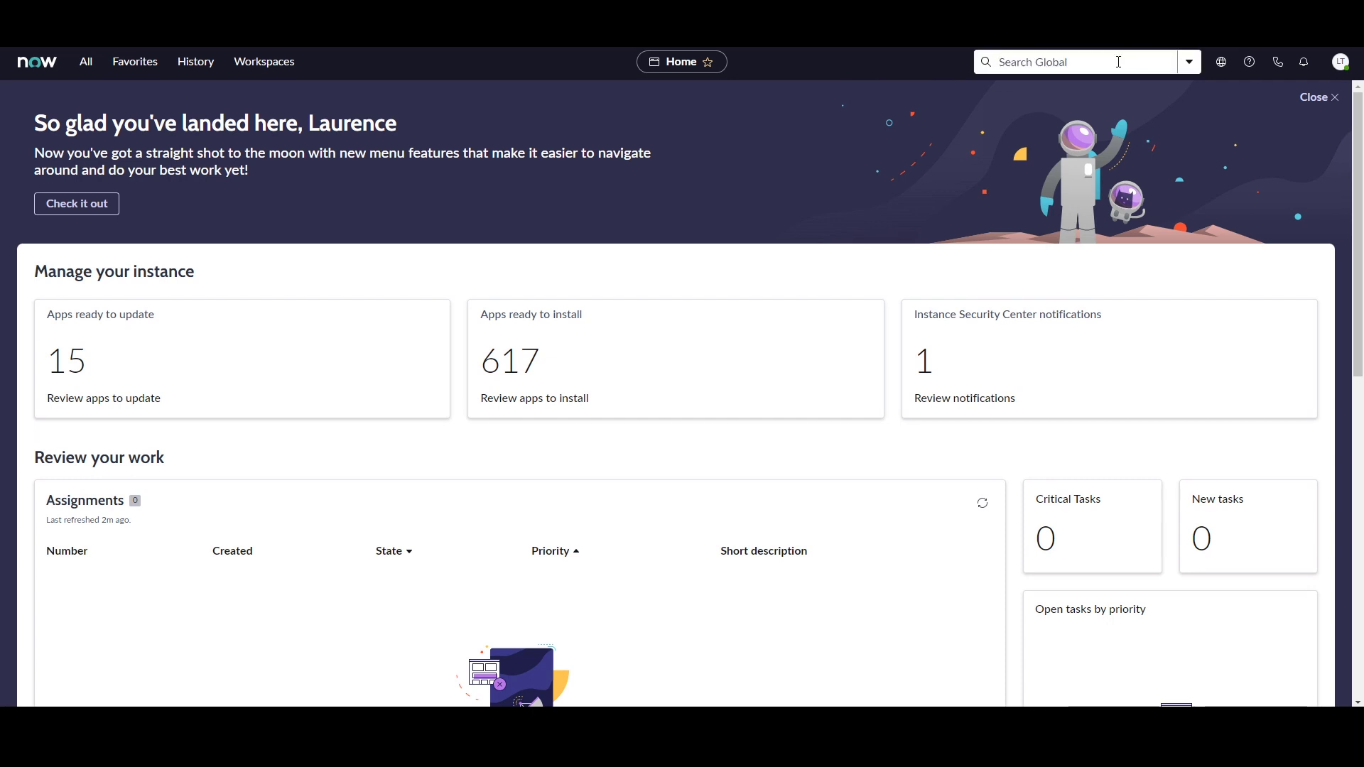
text(Incident)
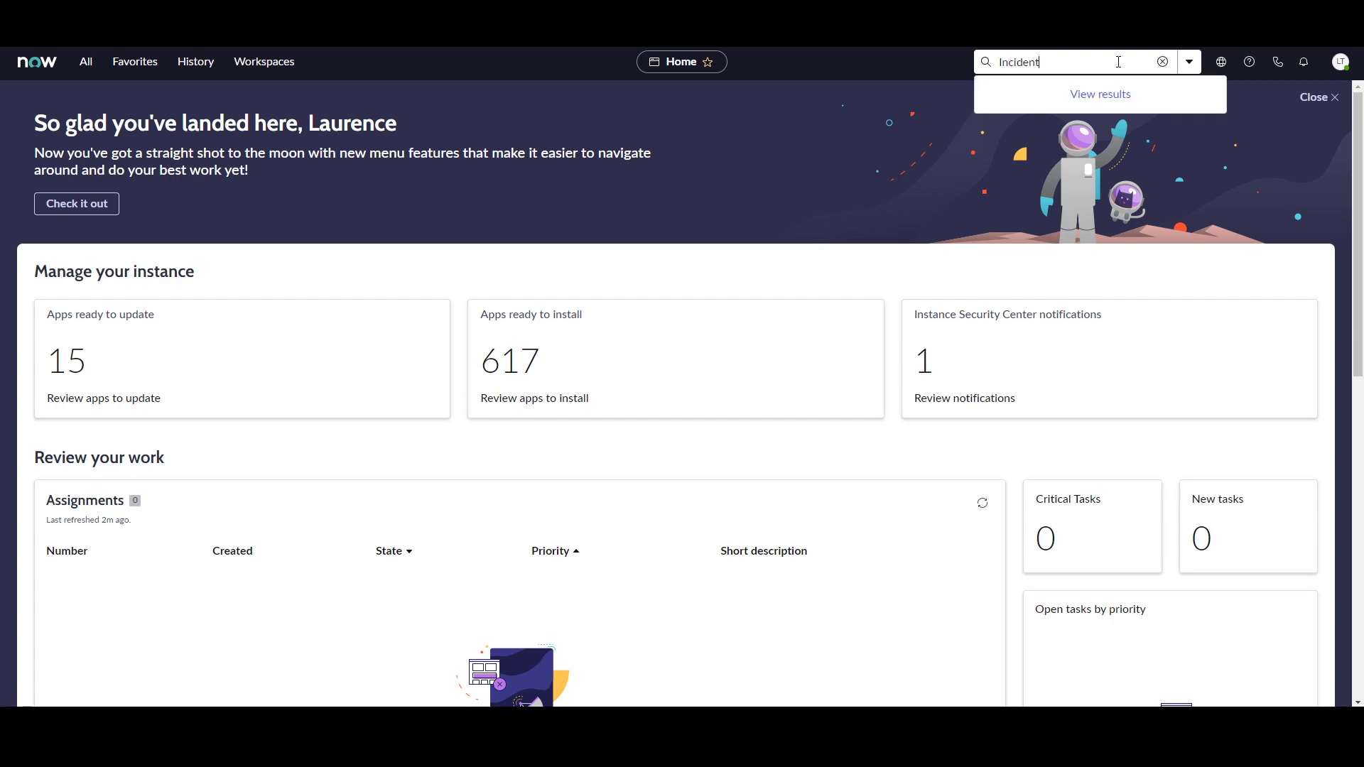
click(1023, 150)
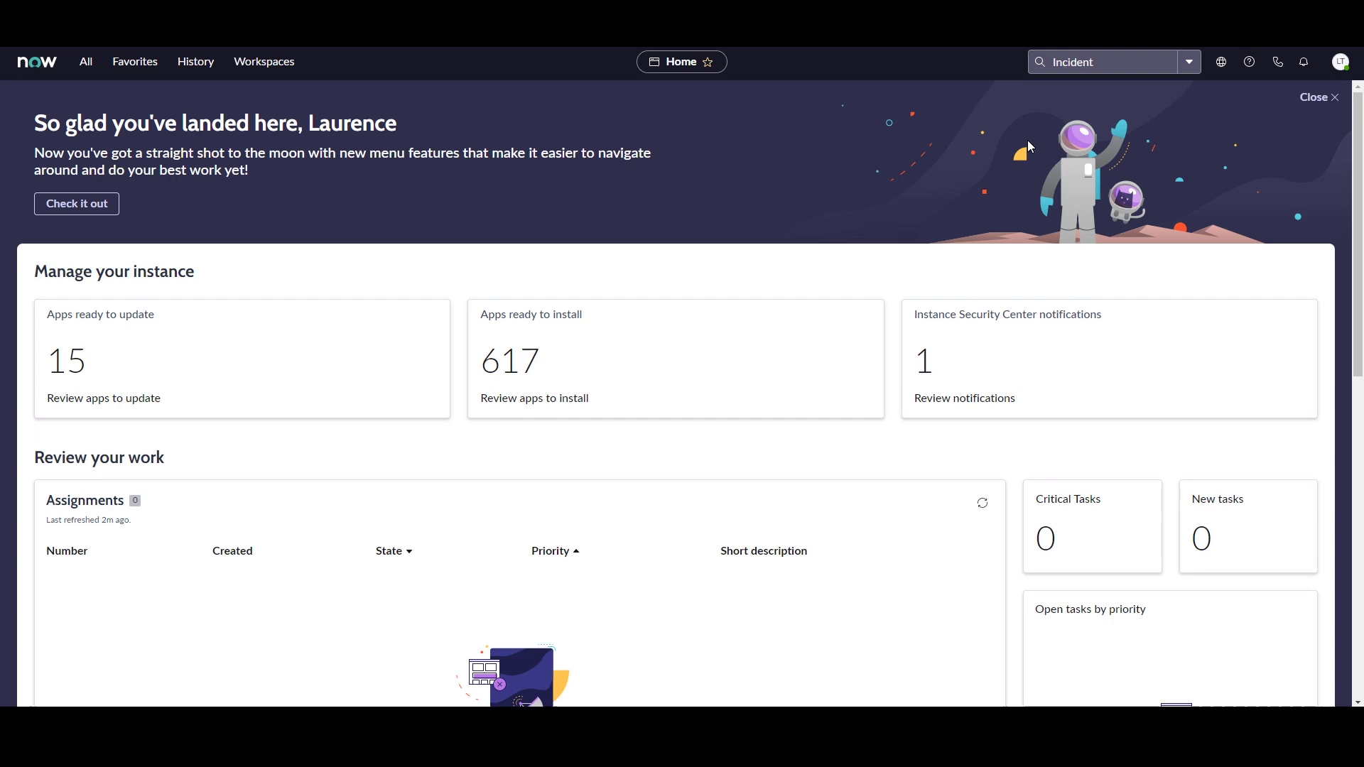
click(1222, 64)
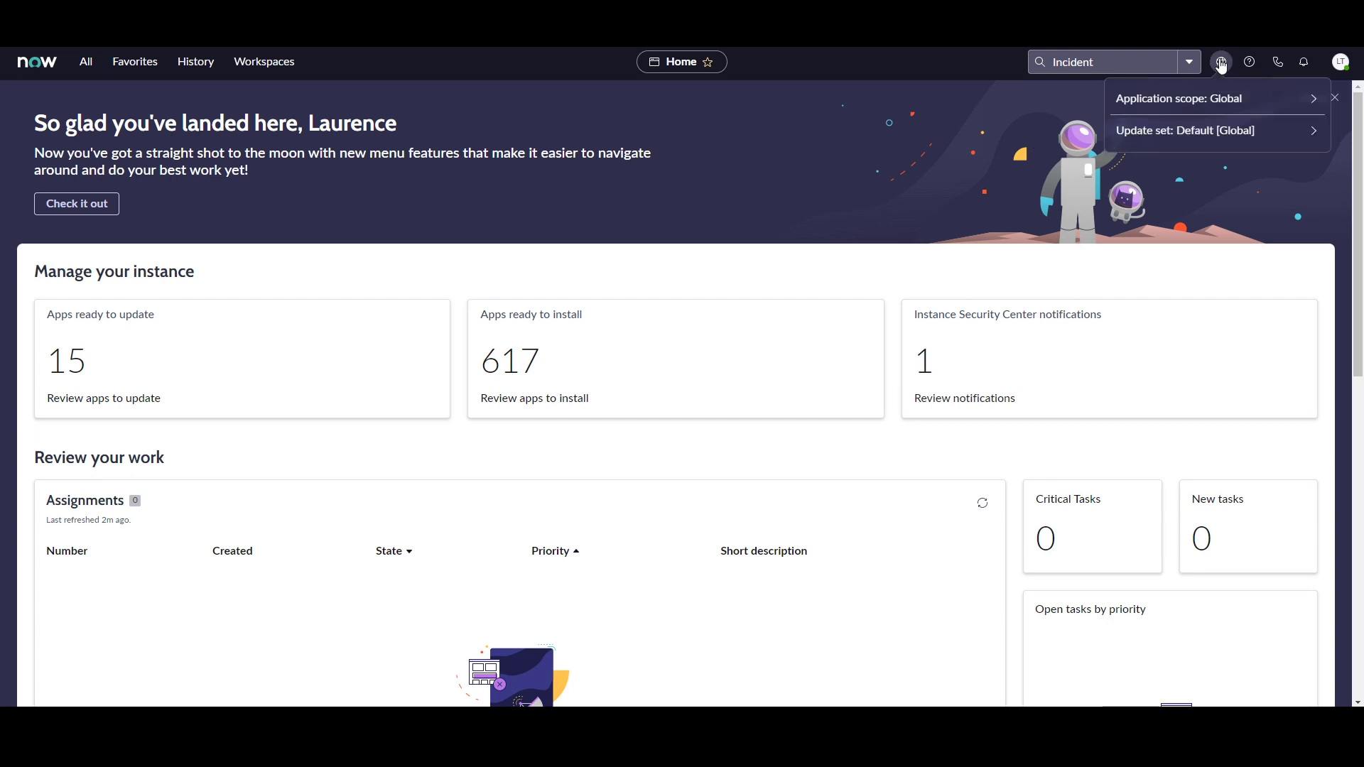
click(1222, 64)
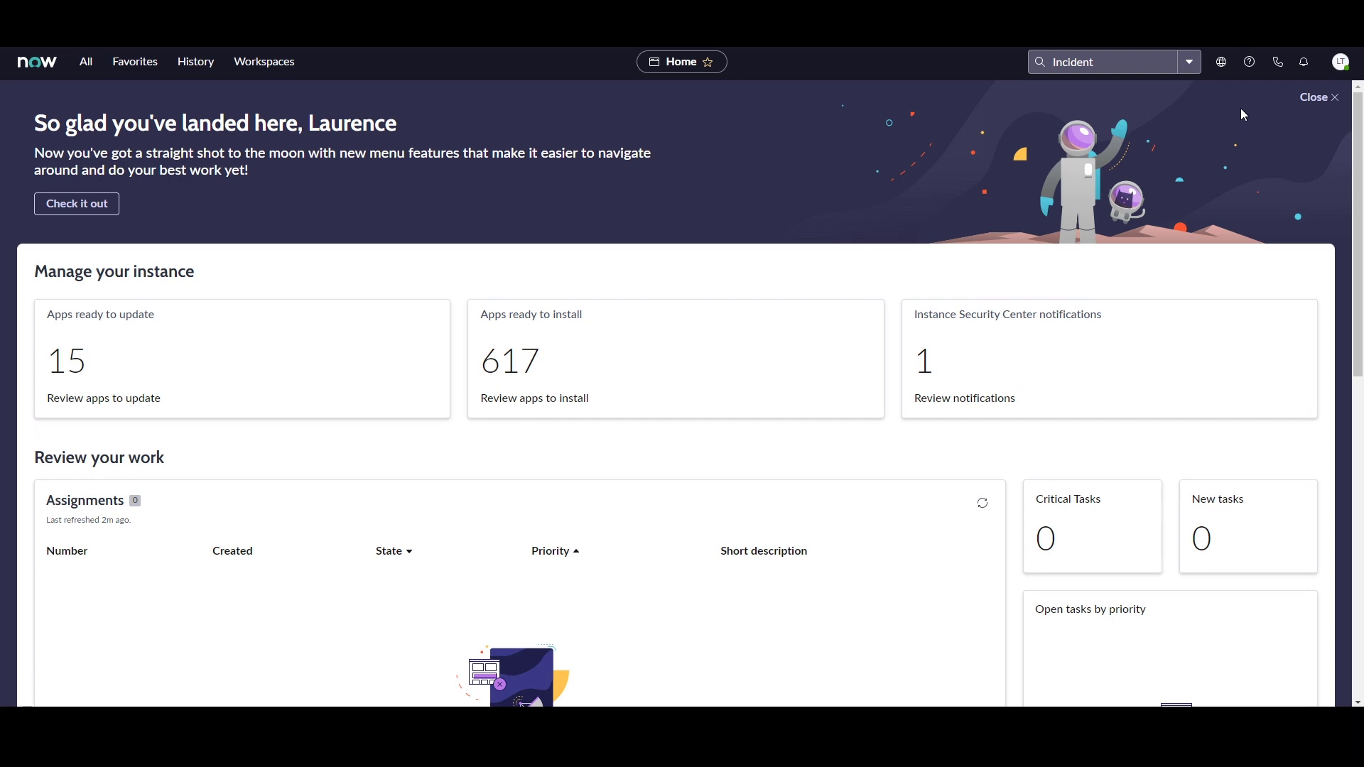
click(1254, 67)
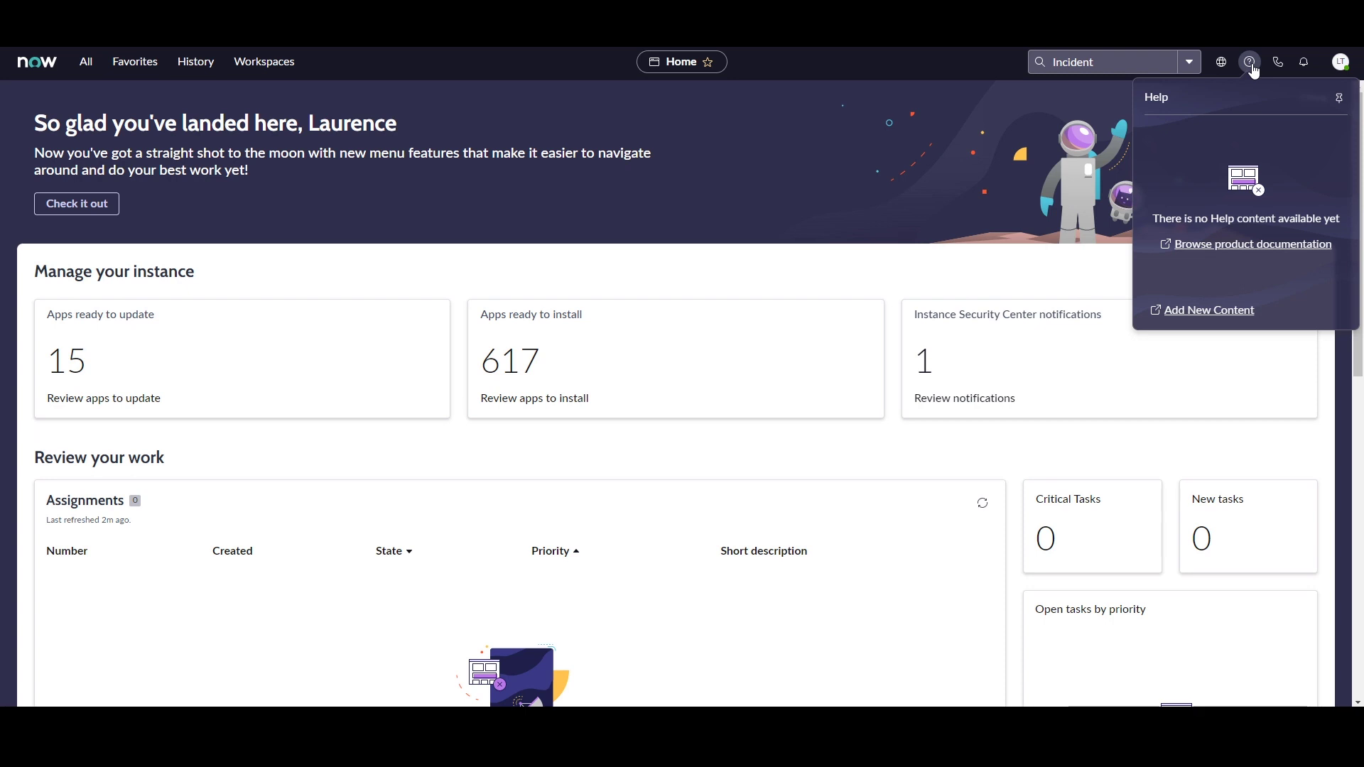
click(1253, 67)
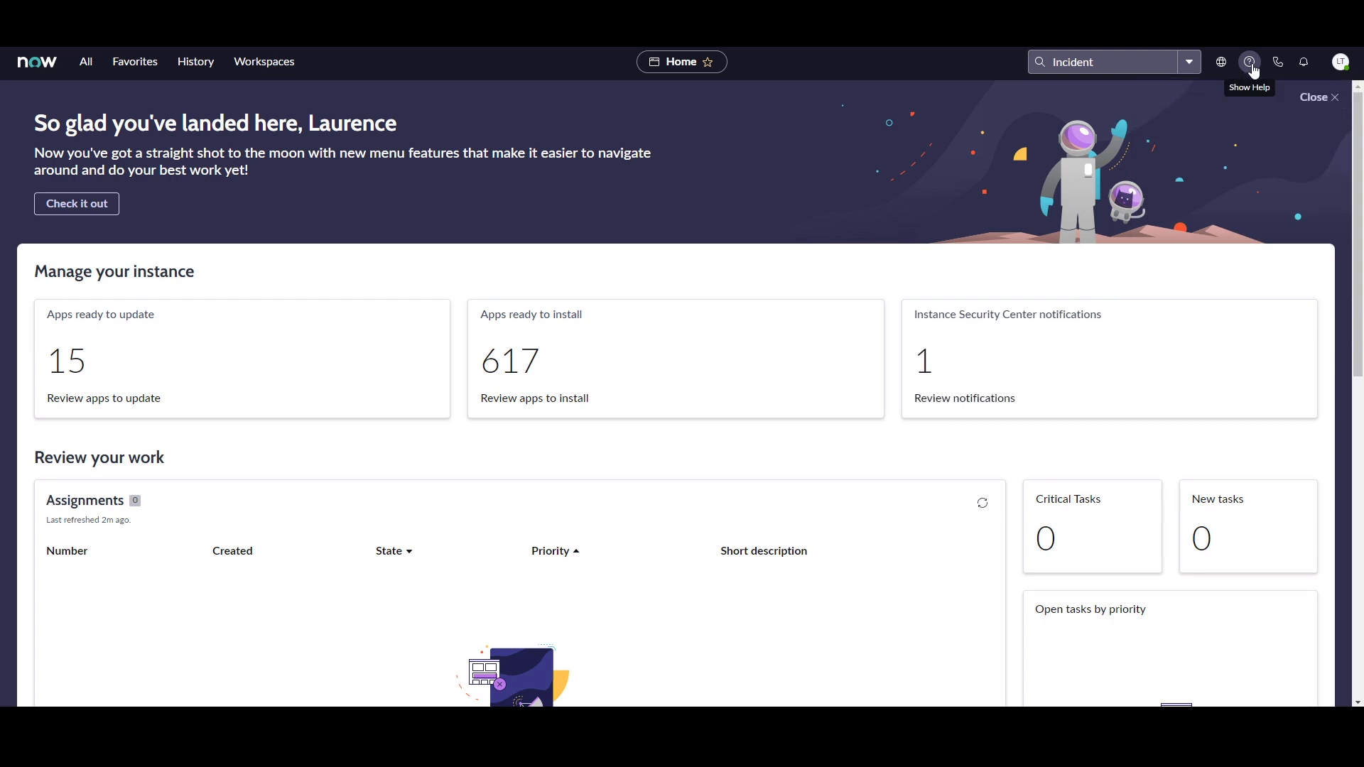
- Close the phone dial pad, check notifications, then open the LT profile menu
click(1276, 70)
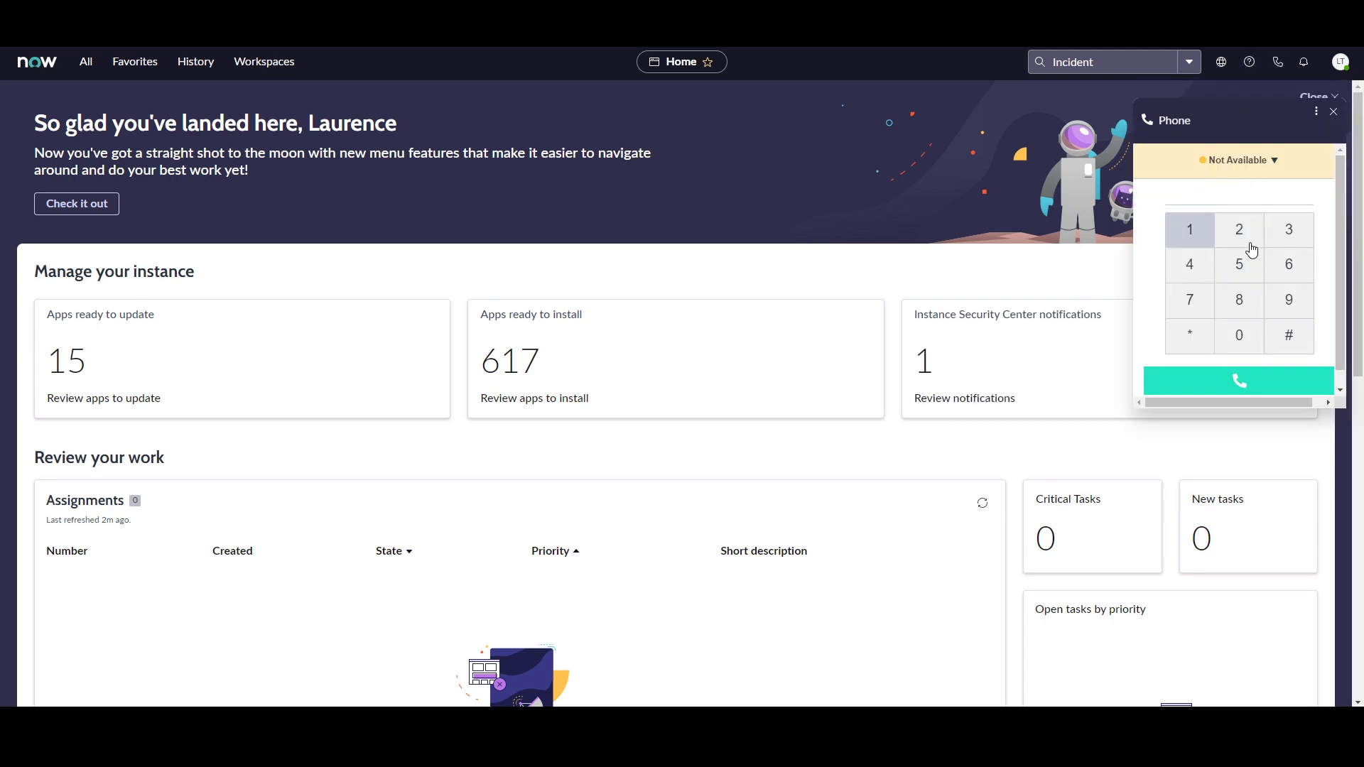
click(1333, 112)
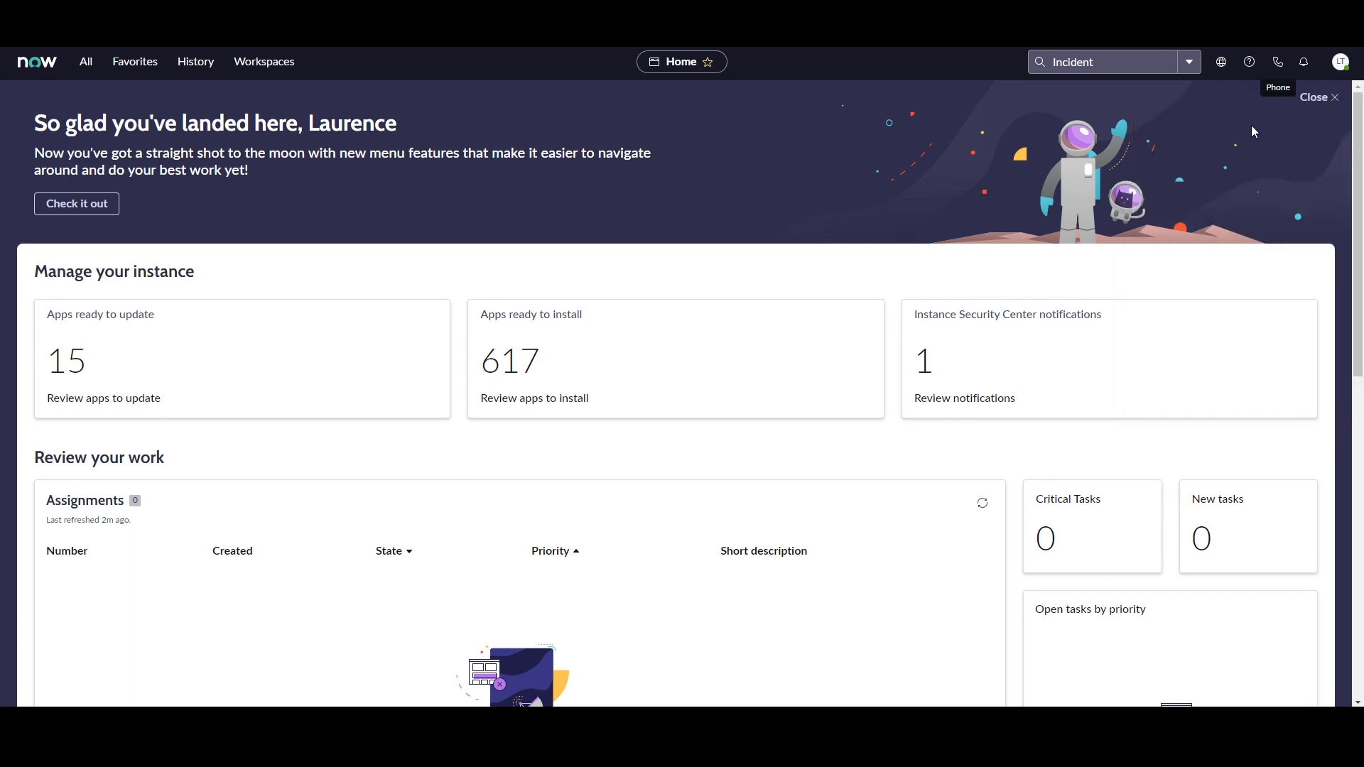
click(1302, 71)
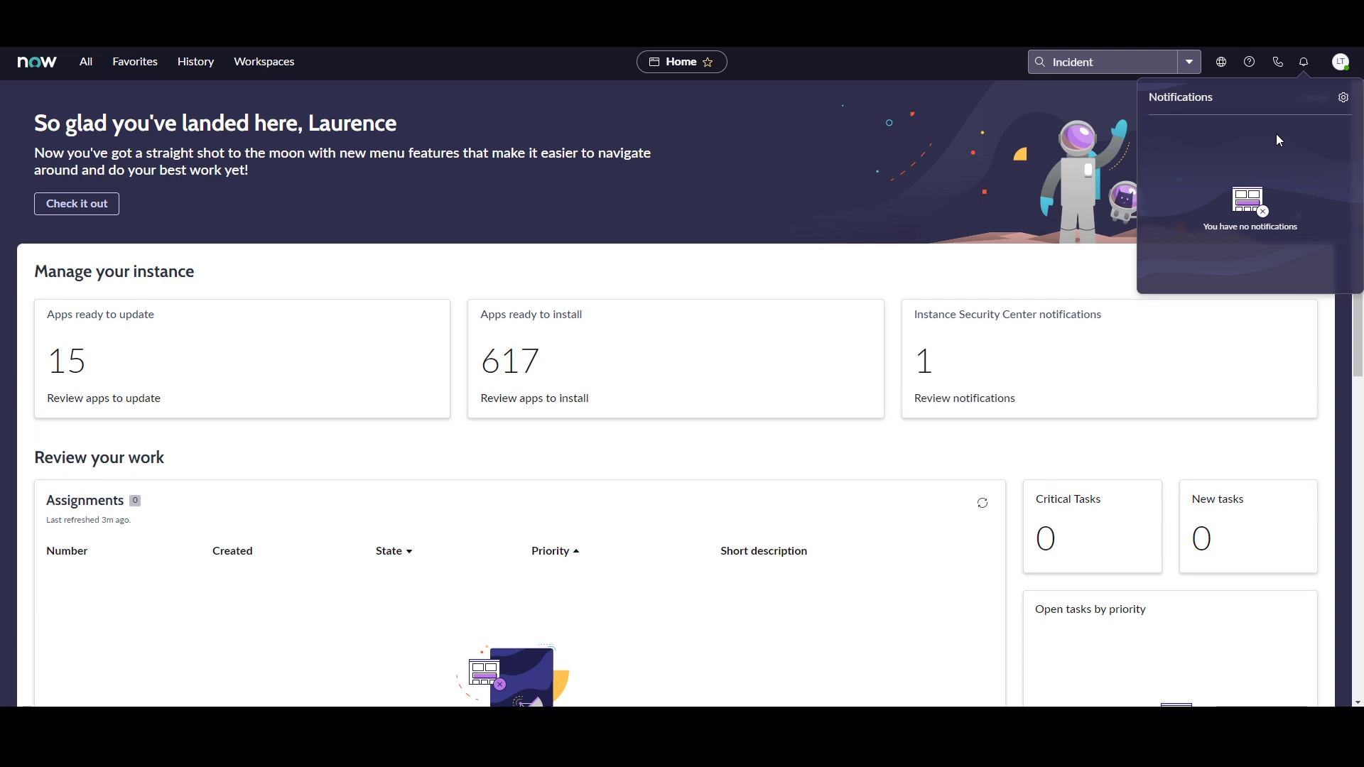
click(1111, 114)
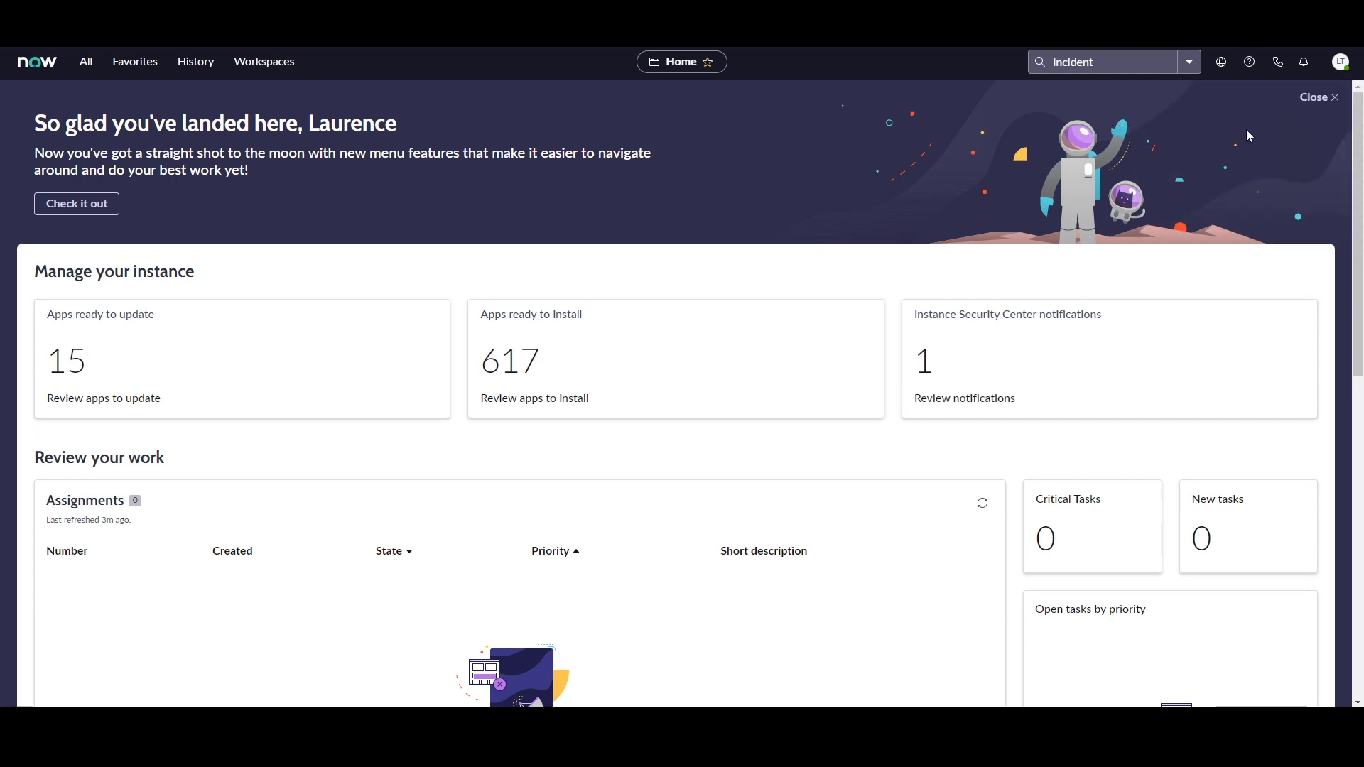
click(1341, 62)
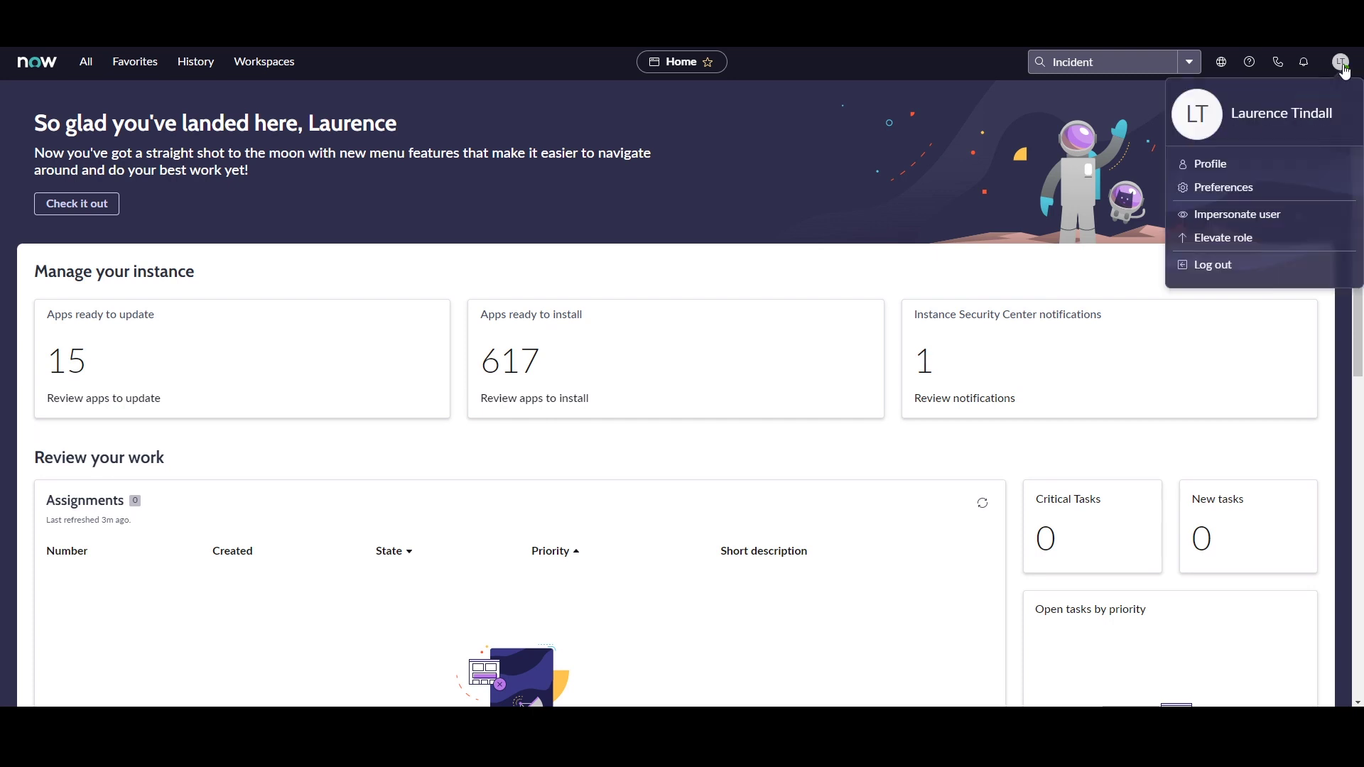
- In Preferences > Theme, apply Dark, revert to Default, and close the Theme dialog
click(1291, 189)
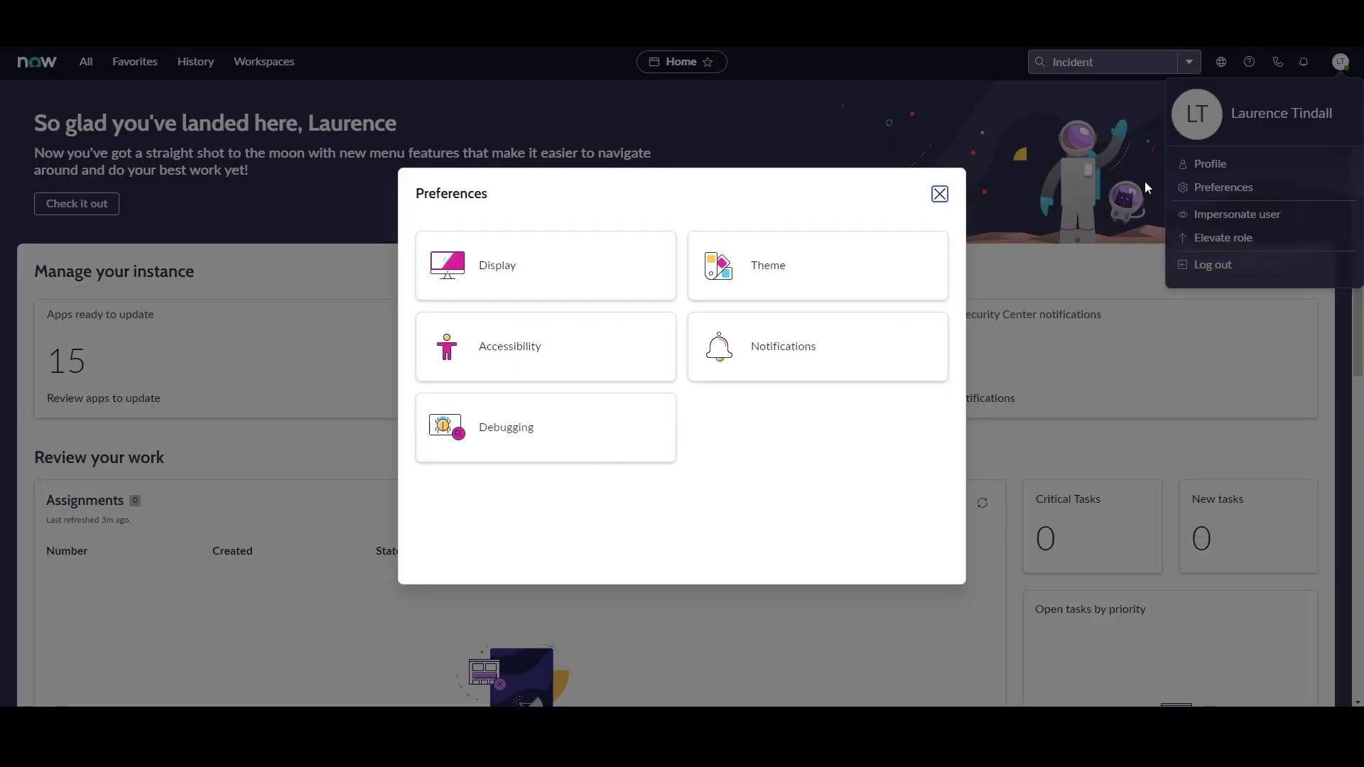
click(809, 260)
click(810, 305)
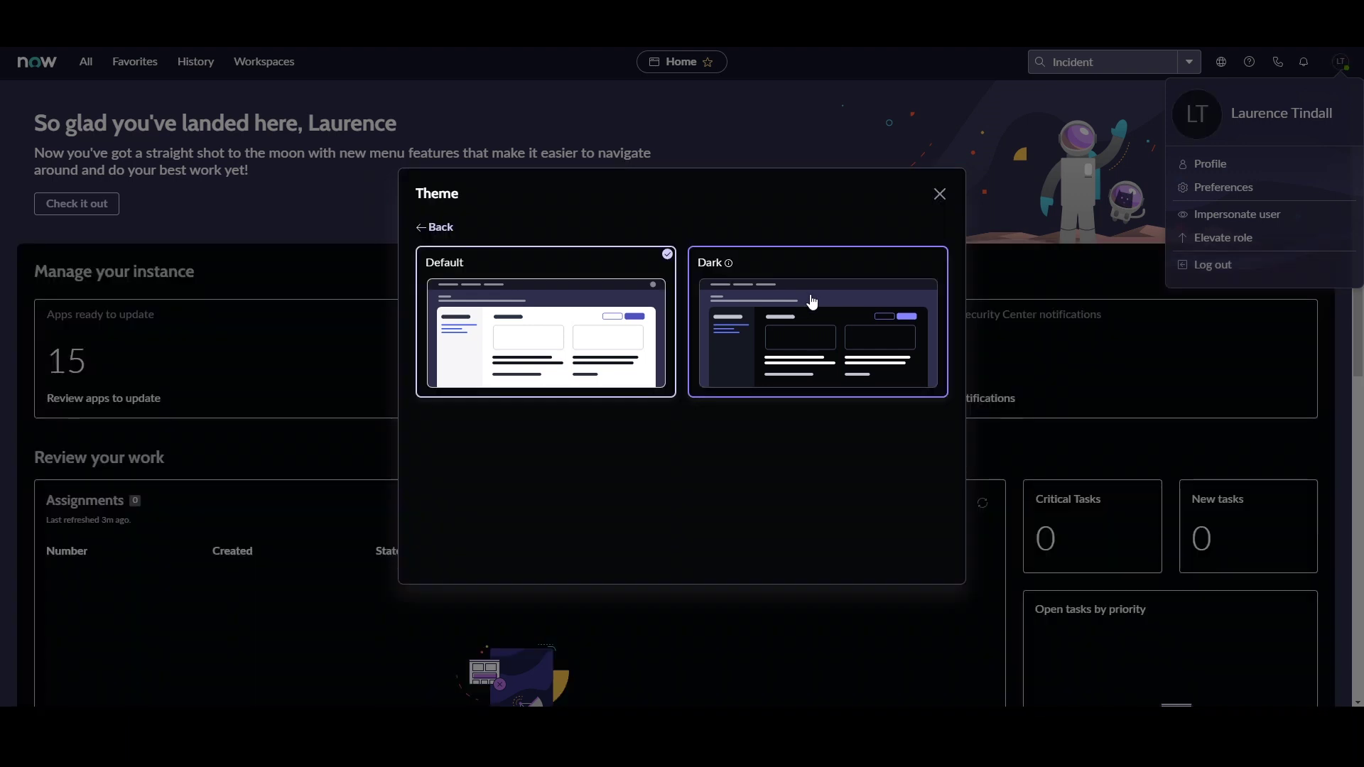
click(643, 291)
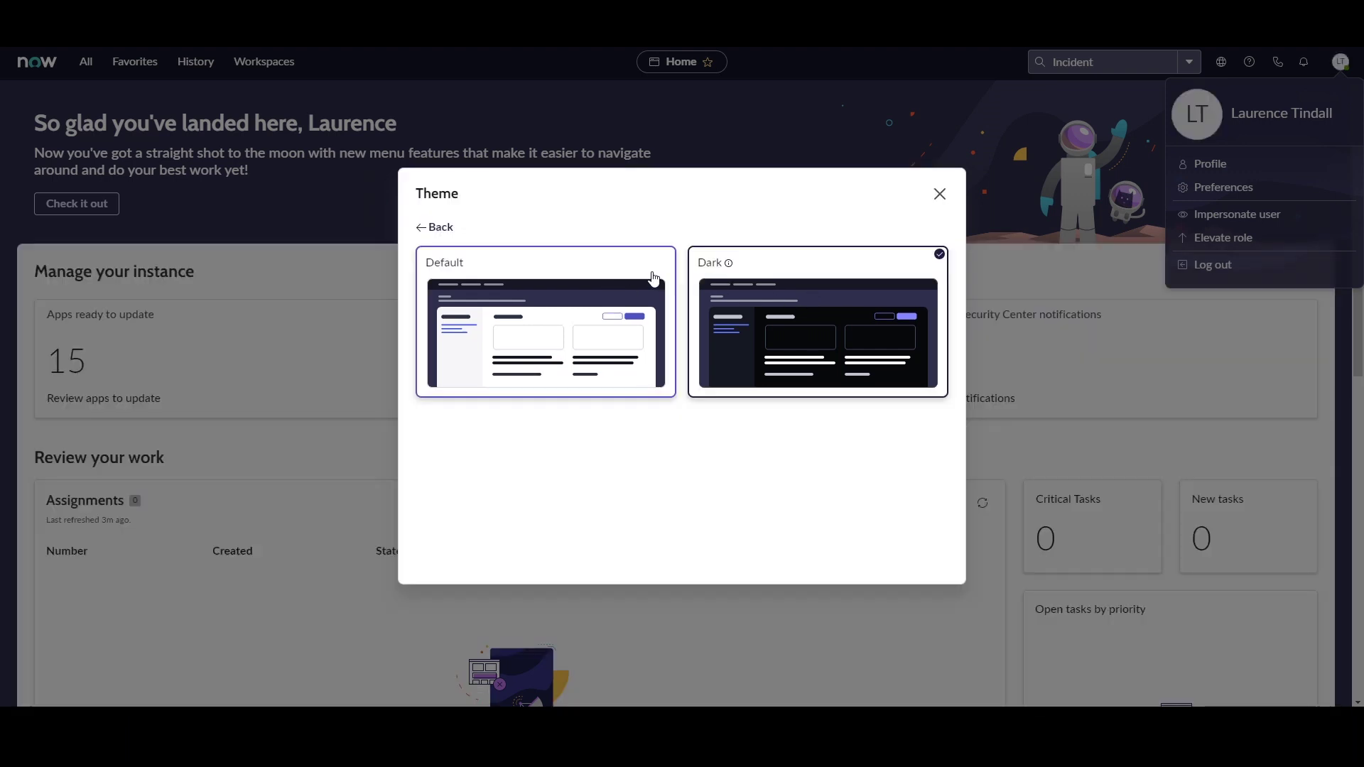
click(939, 194)
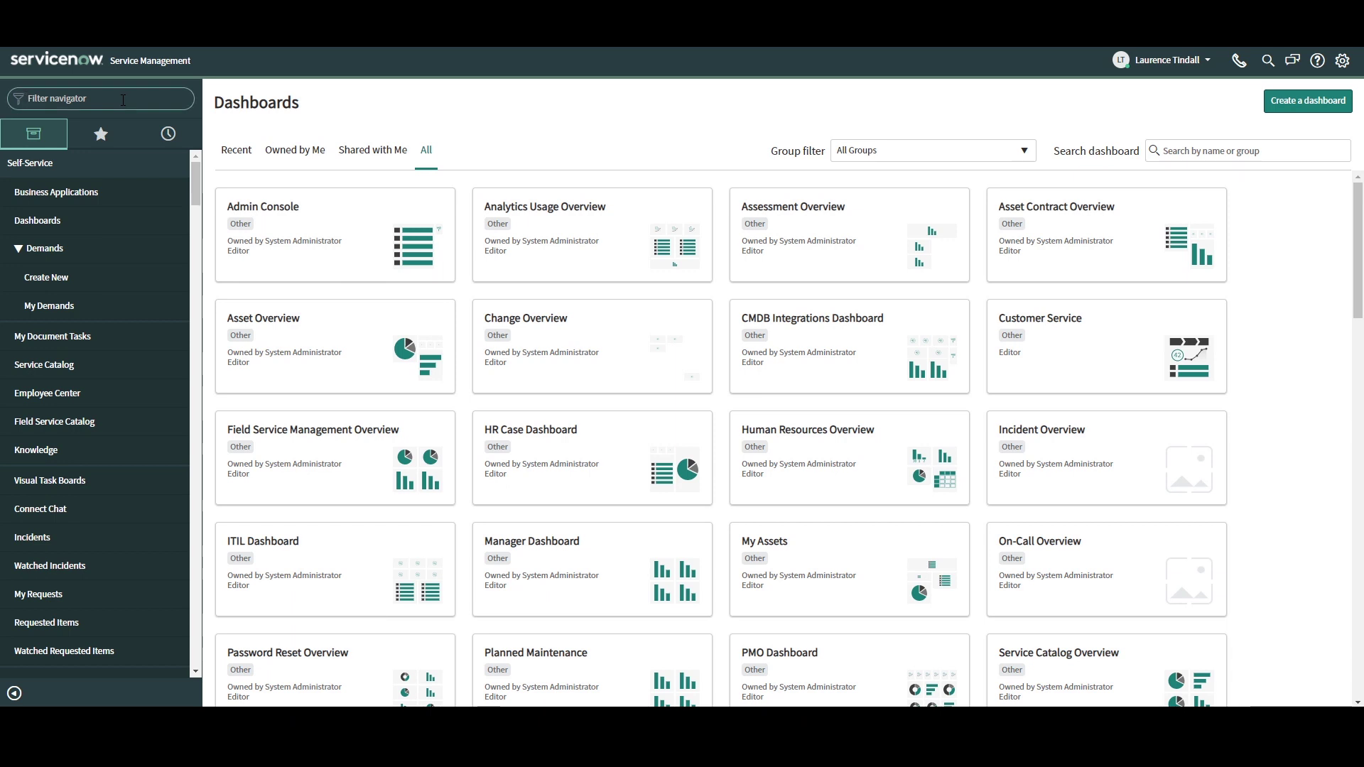
- Open the System Properties list via sys_properties.list in the navigator
click(123, 100)
text(sys_properti)
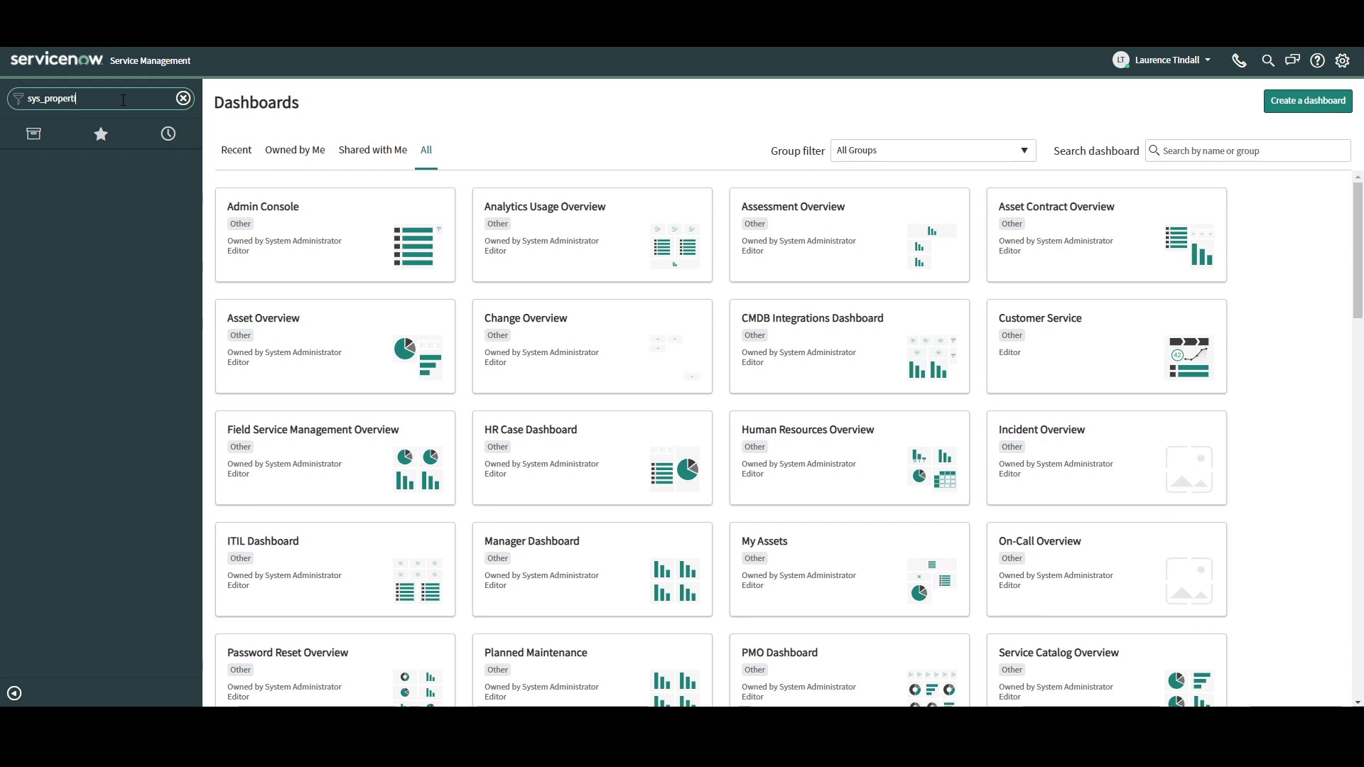
text(es.list)
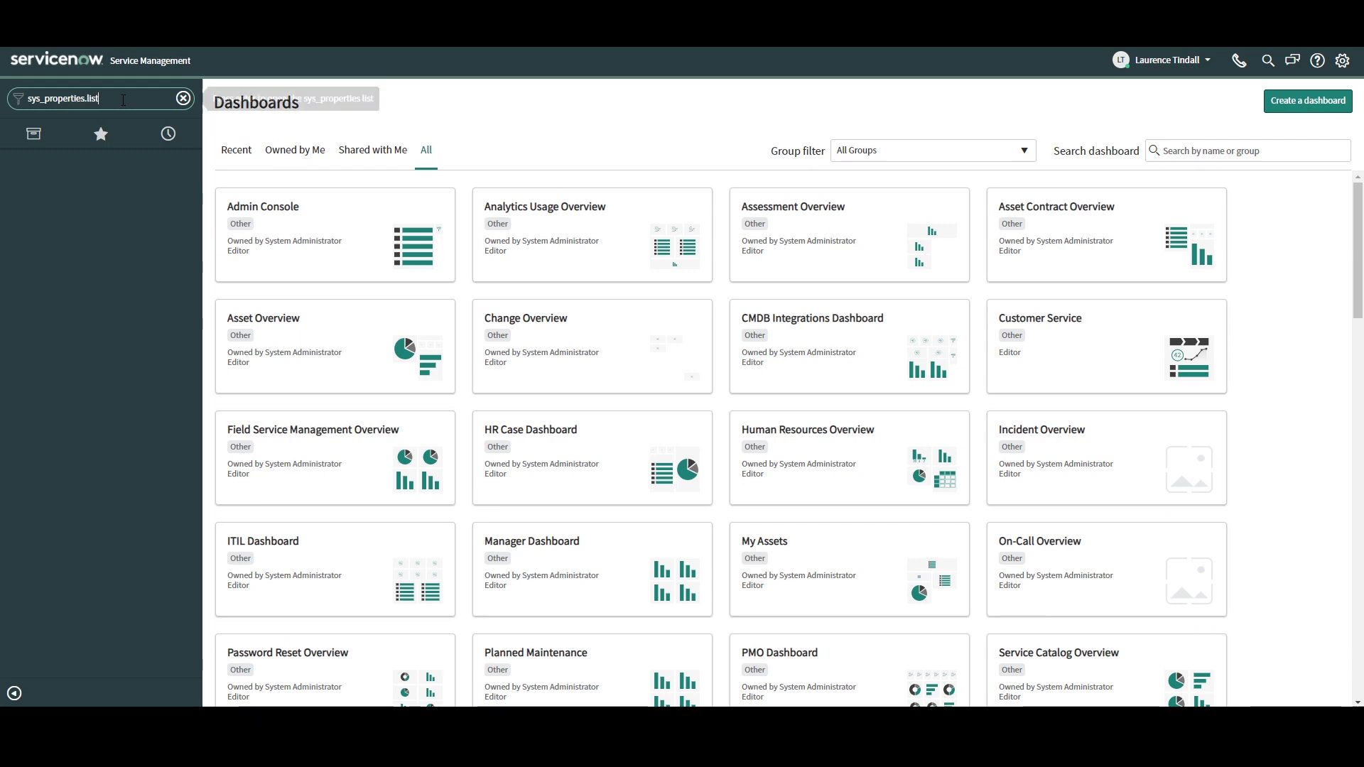
key(Return)
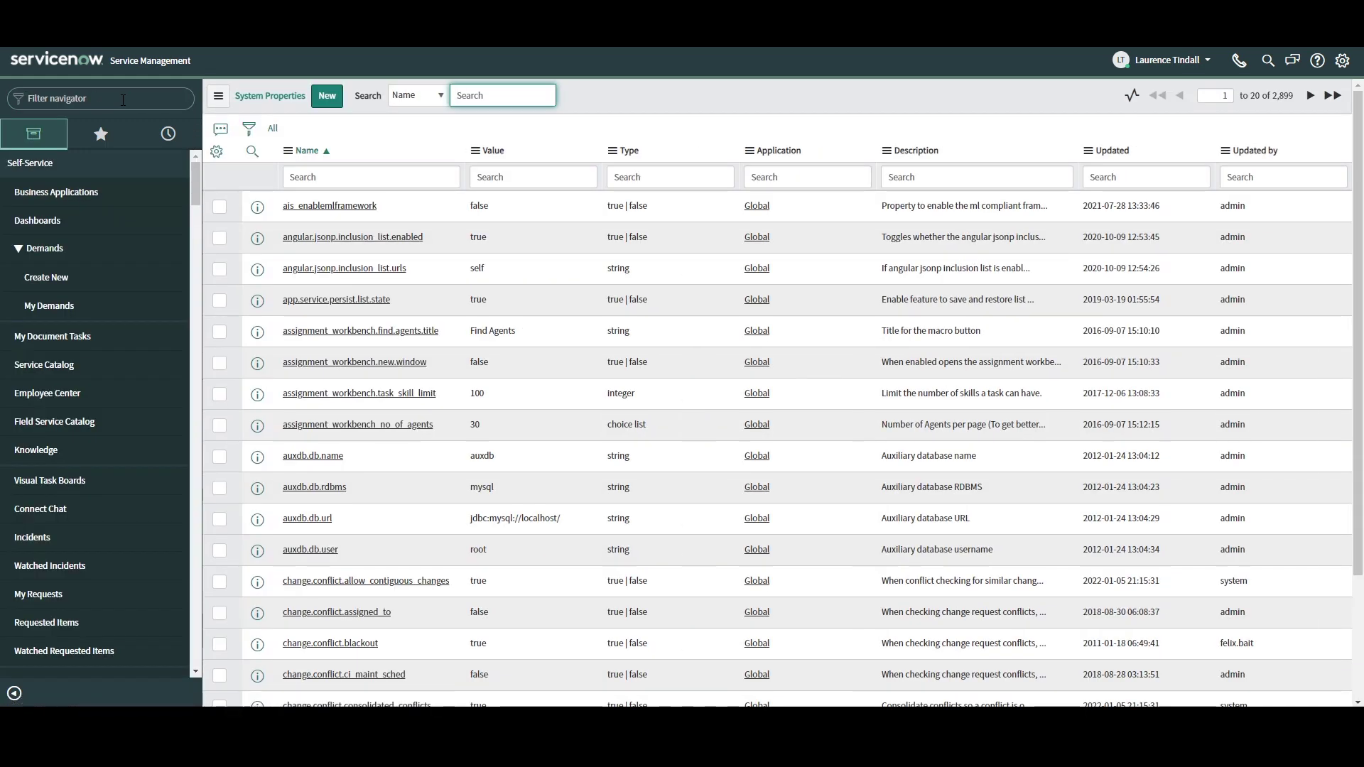
- Filter the Name column by *polaris to show the 9 matching properties
click(348, 176)
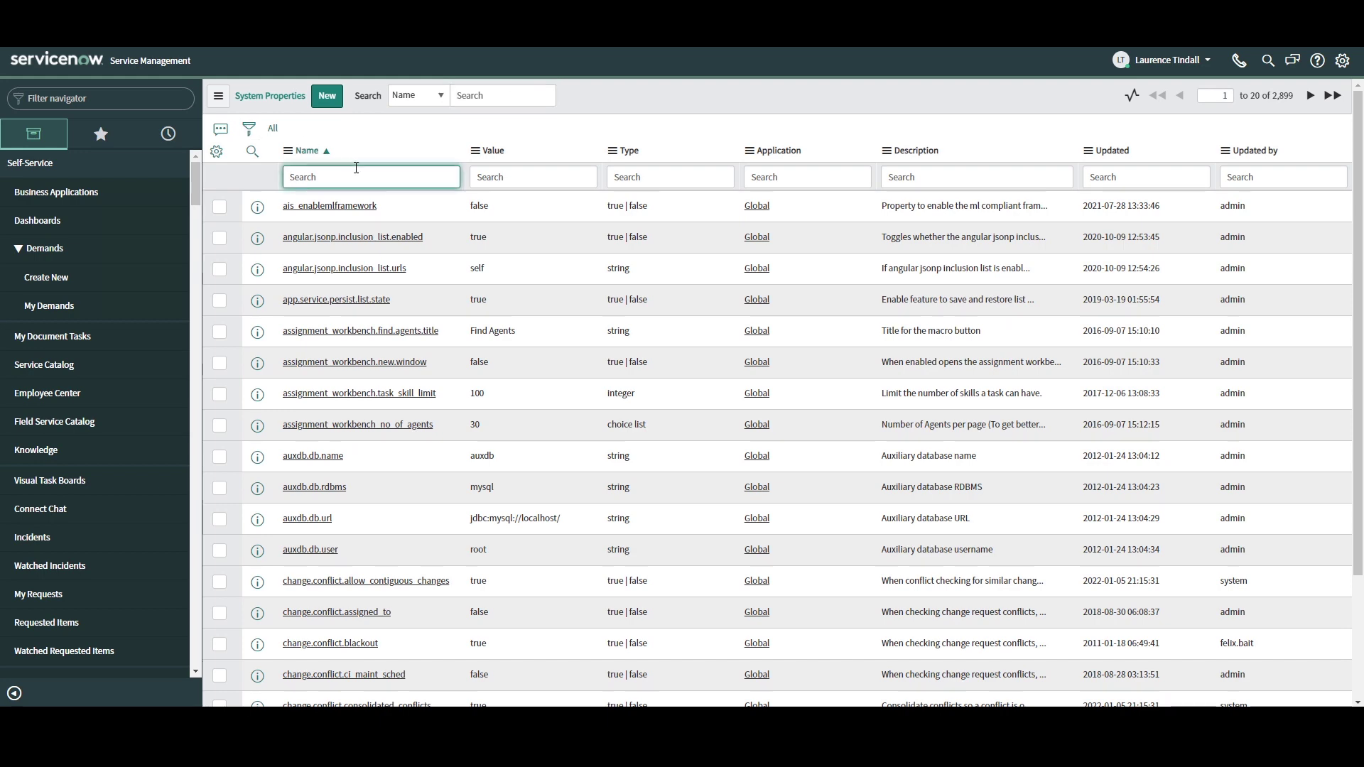
text(*polaris)
key(Return)
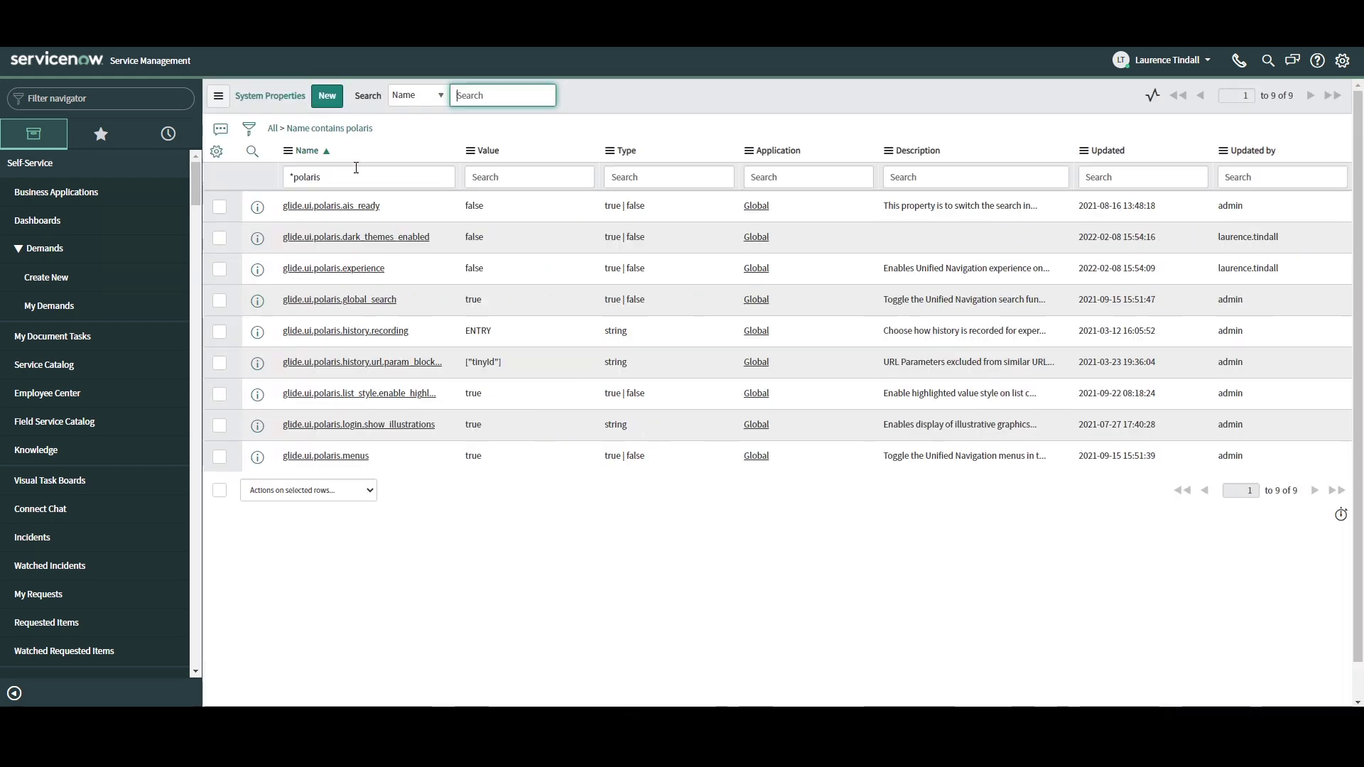
- Change glide.ui.polaris.experience's value from false to true
double_click(483, 265)
text(true)
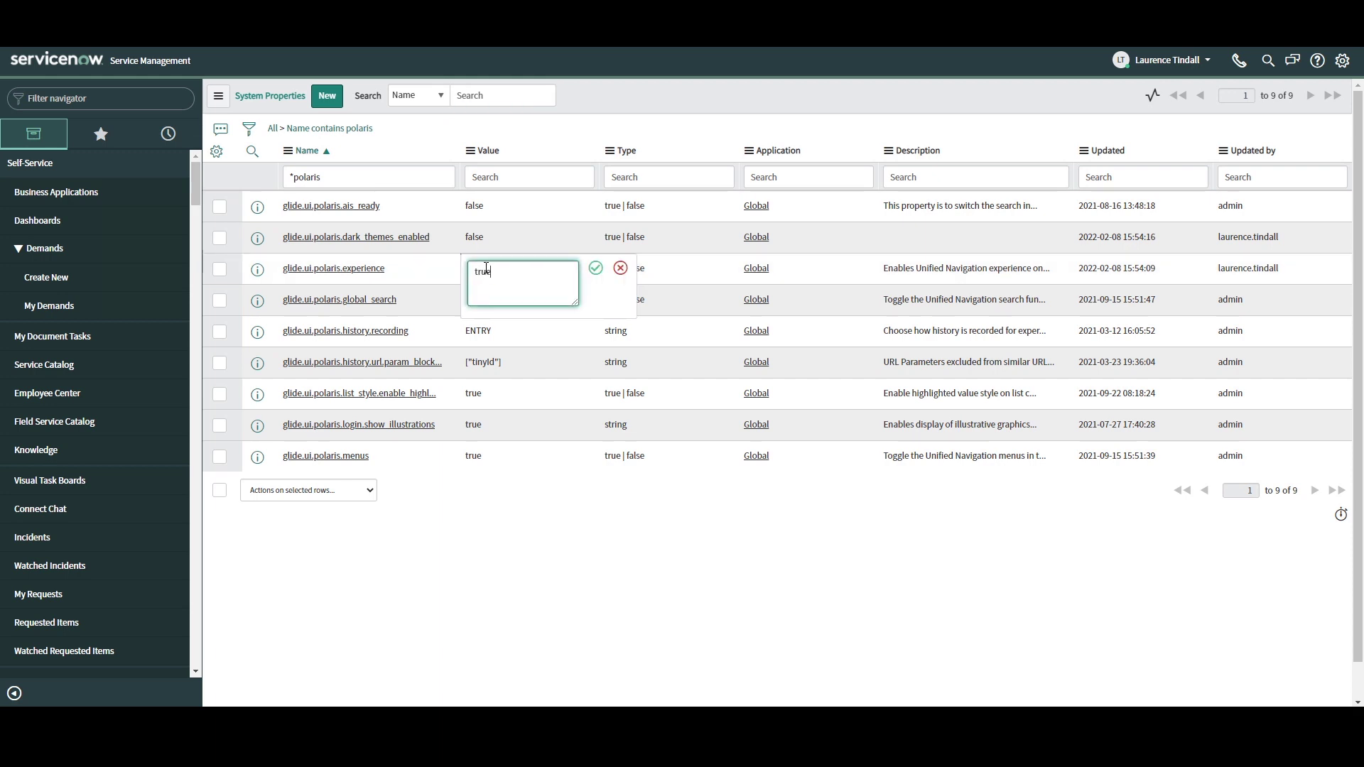
key(Return)
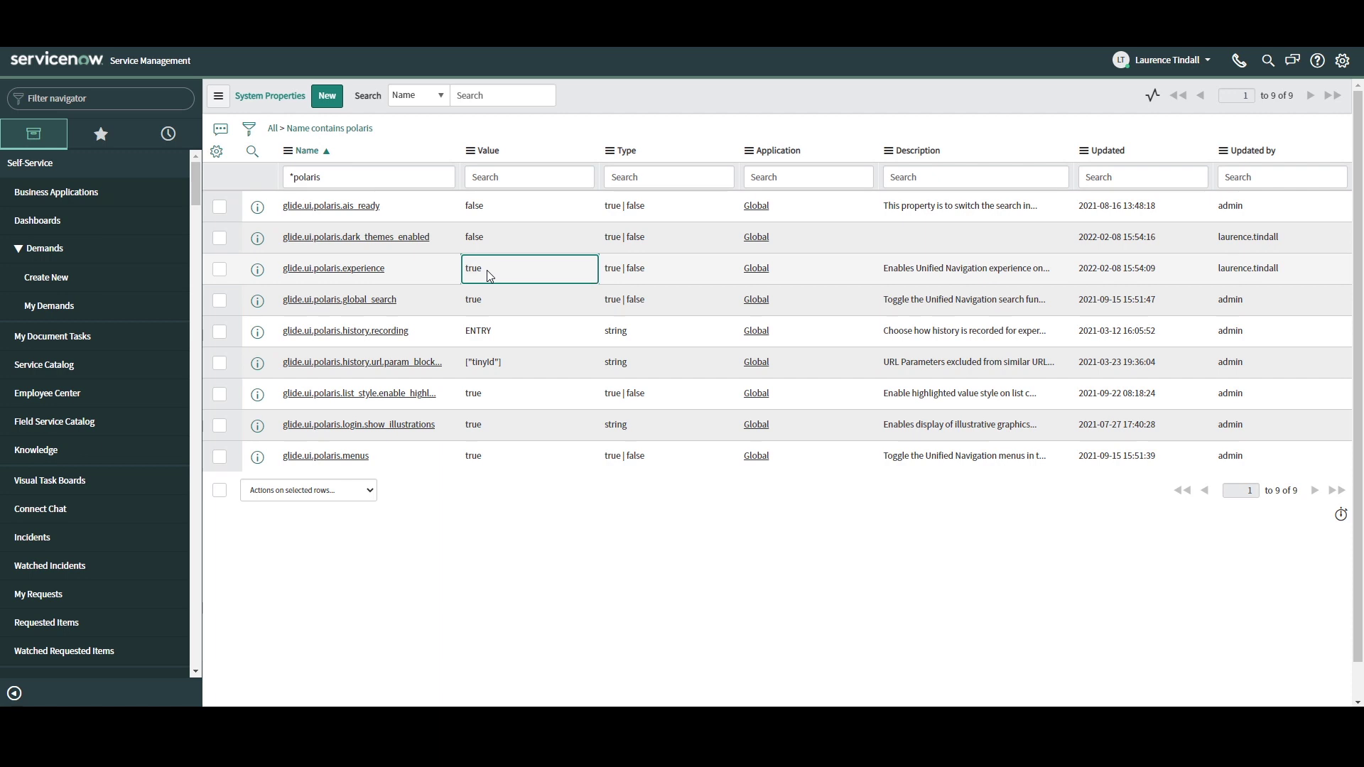
- Set glide.ui.polaris.dark_themes_enabled's value to true as well
click(507, 241)
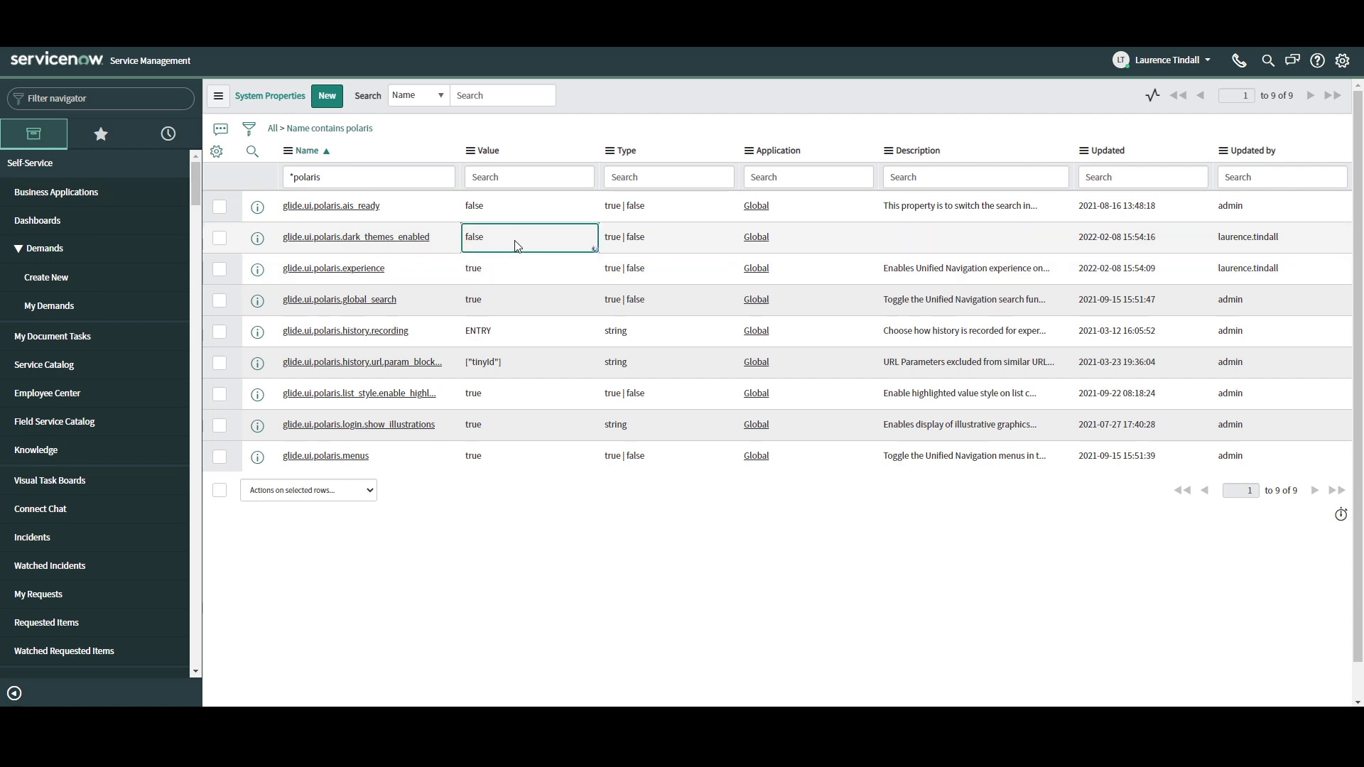
double_click(516, 245)
text(true)
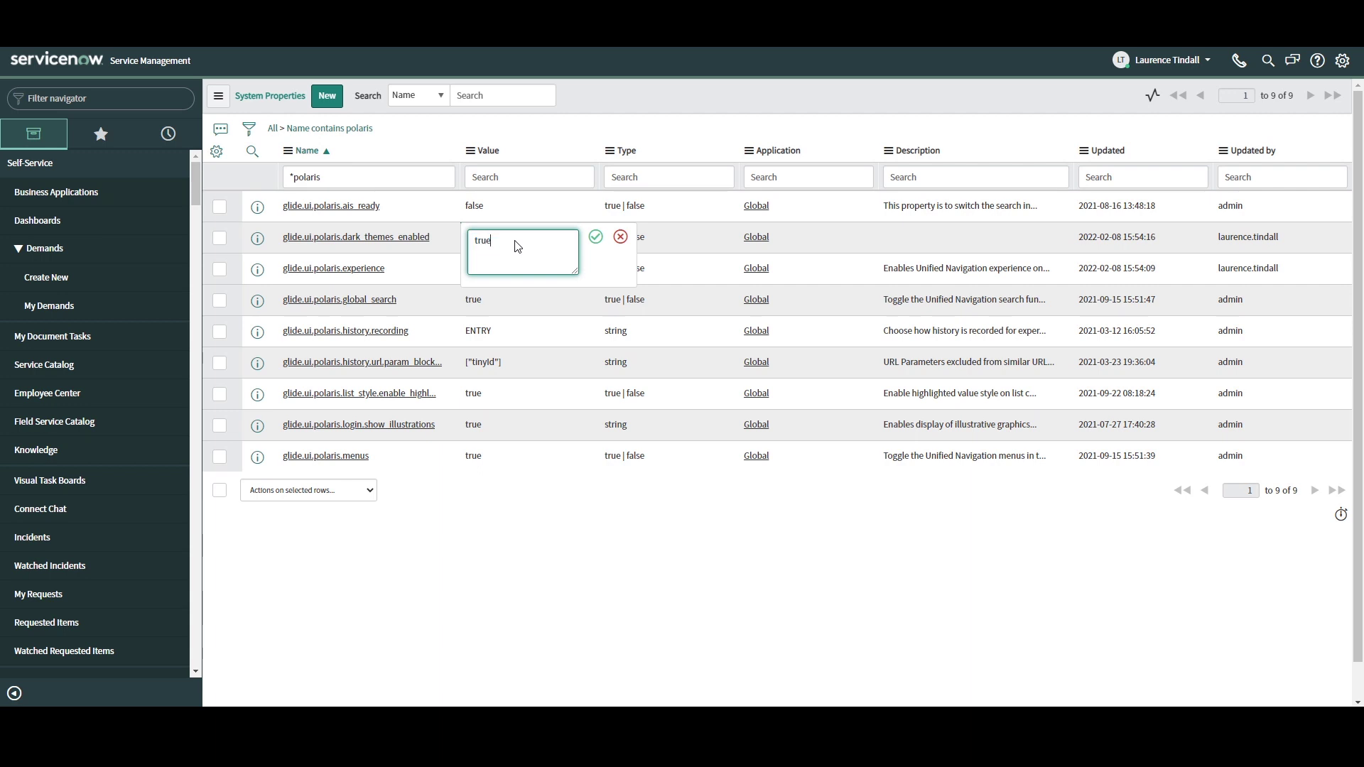
key(Return)
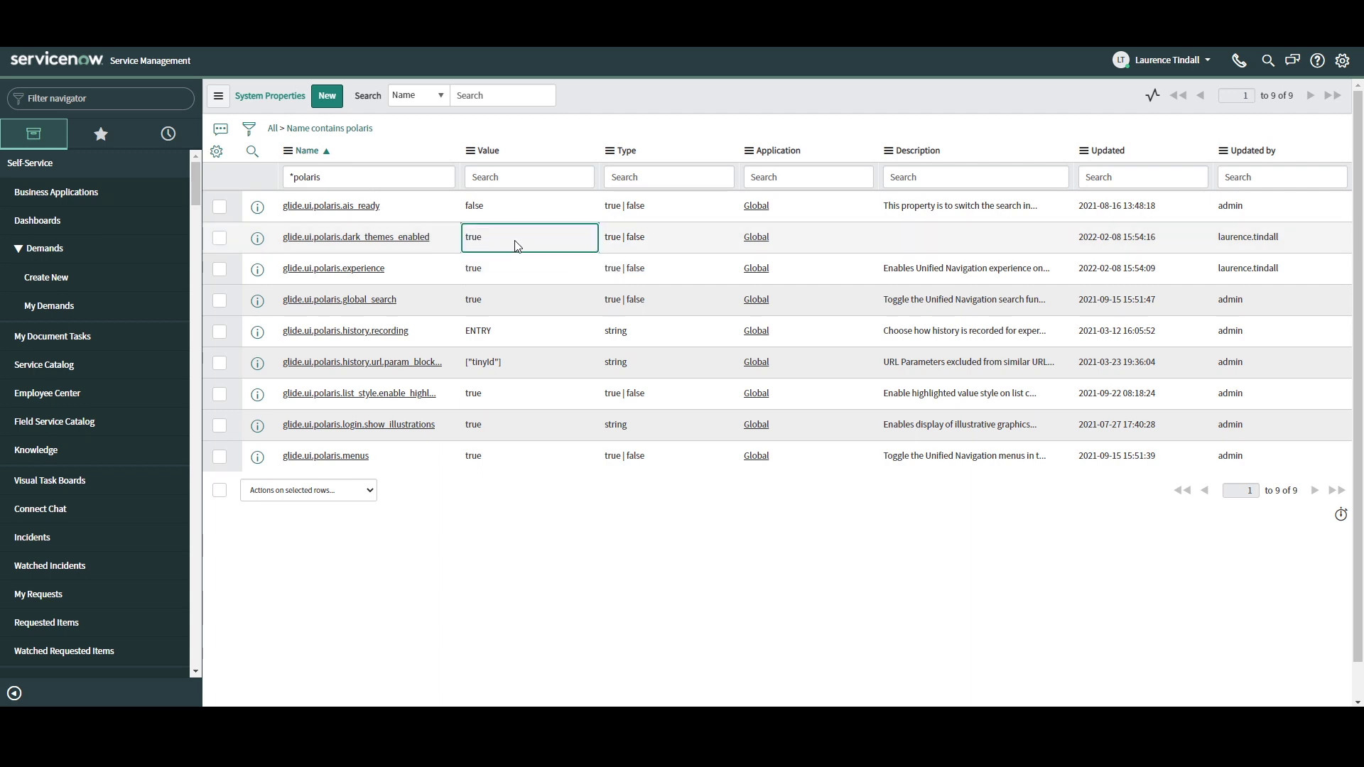